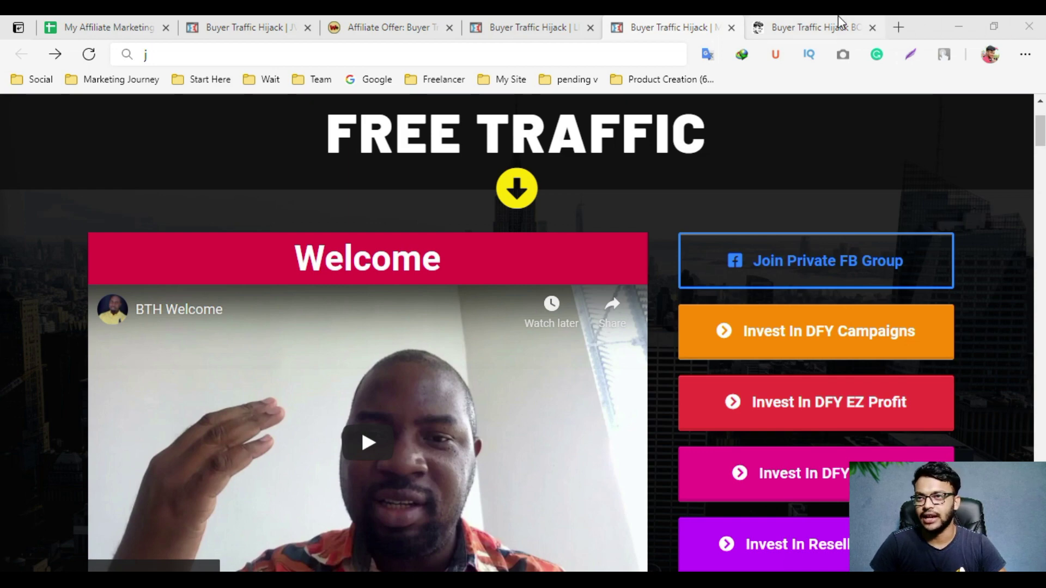
Switch from the members-area welcome video to the reviewer's bonus page.
left_click(815, 32)
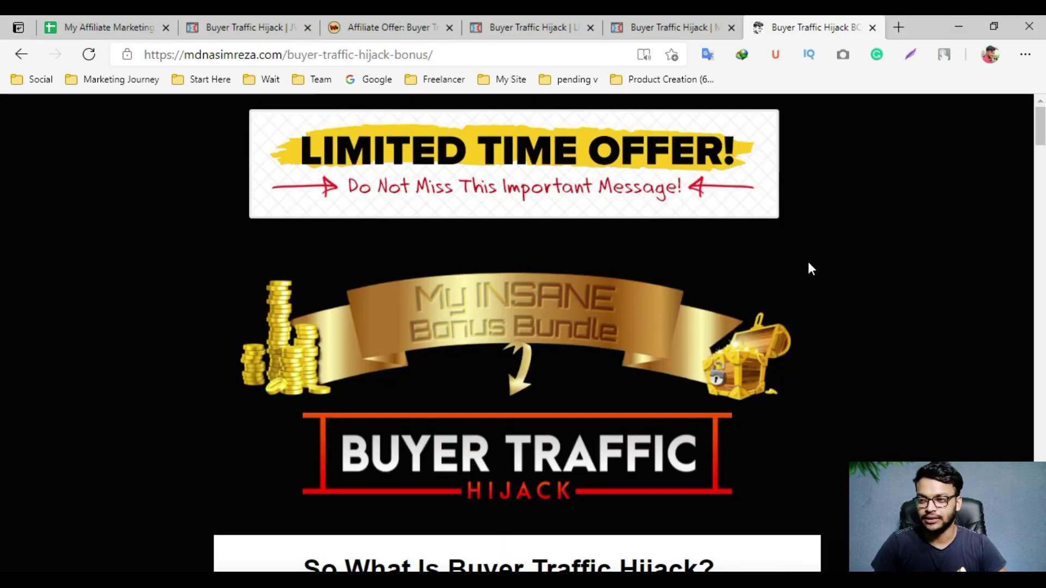
scroll(808, 262, "down", 1)
scroll(809, 262, "down", 3)
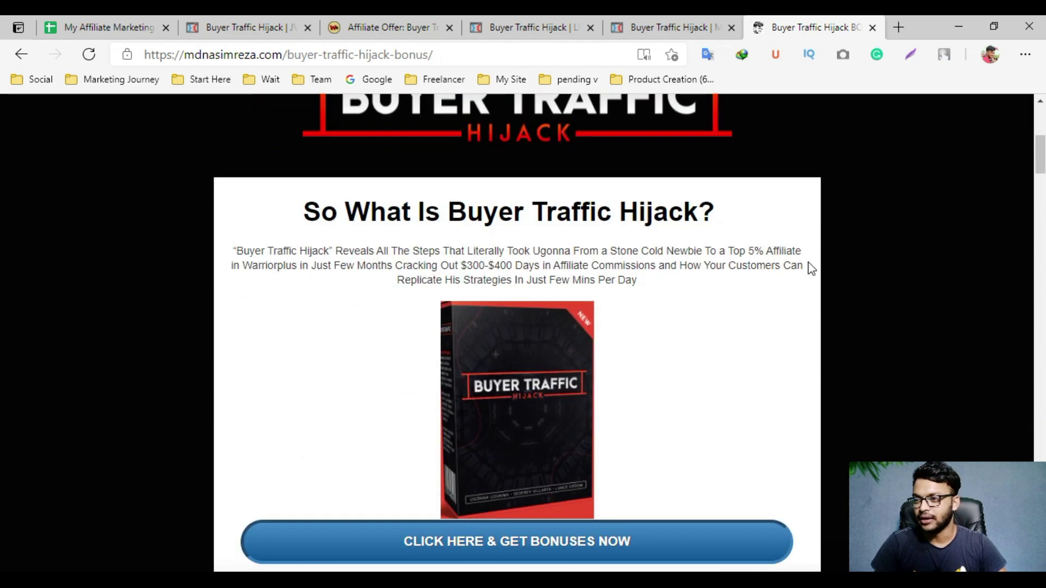
scroll(809, 267, "down", 3)
scroll(808, 267, "down", 1)
scroll(808, 267, "down", 1)
scroll(811, 269, "up", 3)
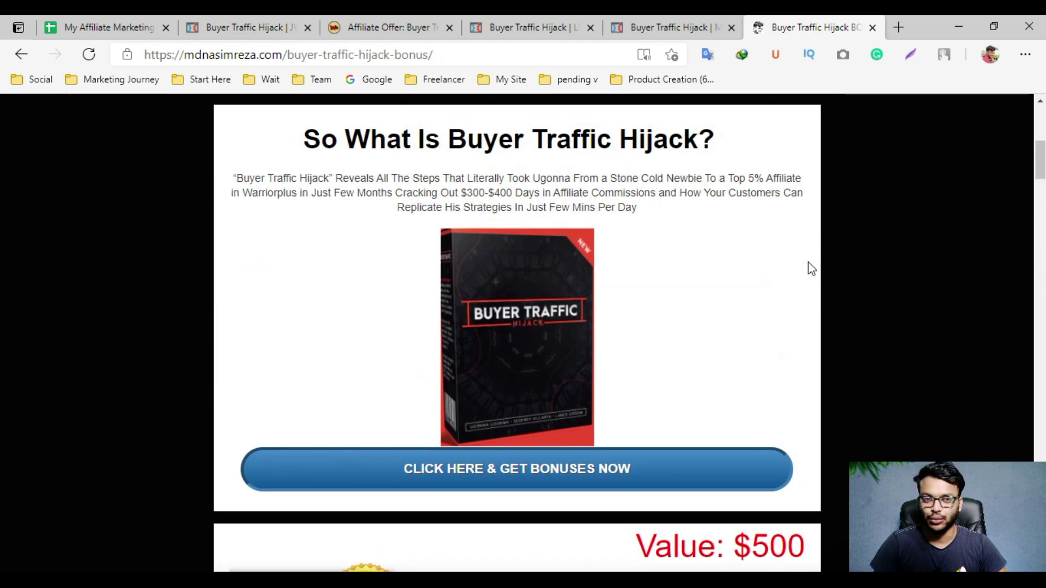
scroll(810, 269, "up", 1)
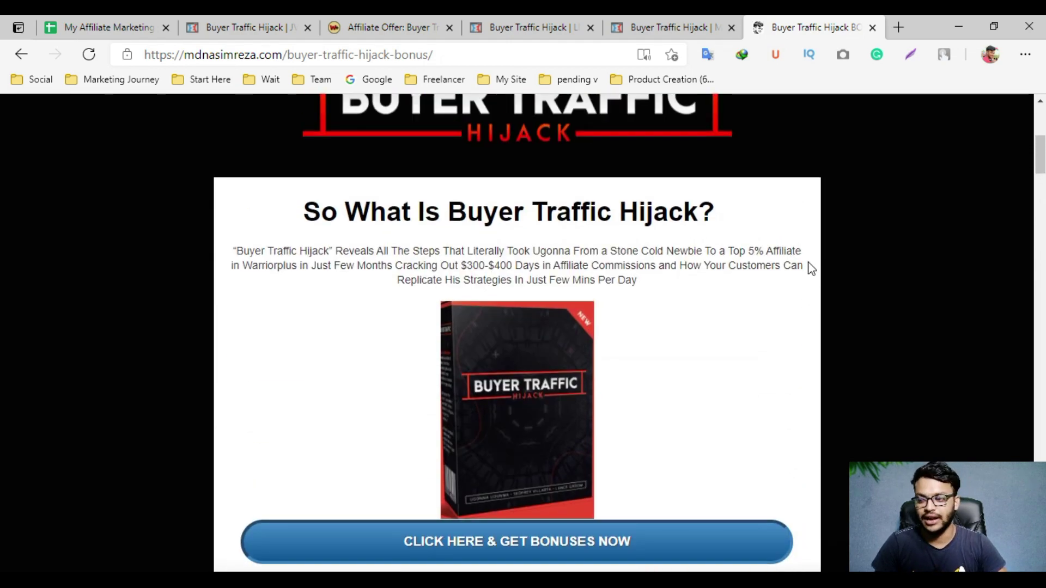
scroll(807, 267, "down", 3)
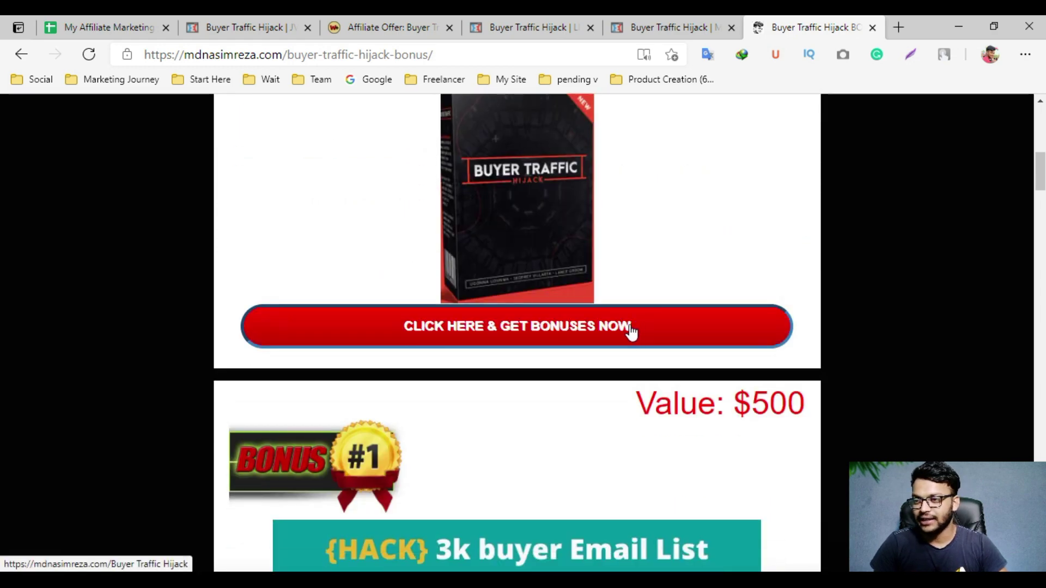
scroll(602, 332, "down", 2)
scroll(603, 332, "down", 3)
scroll(603, 332, "down", 2)
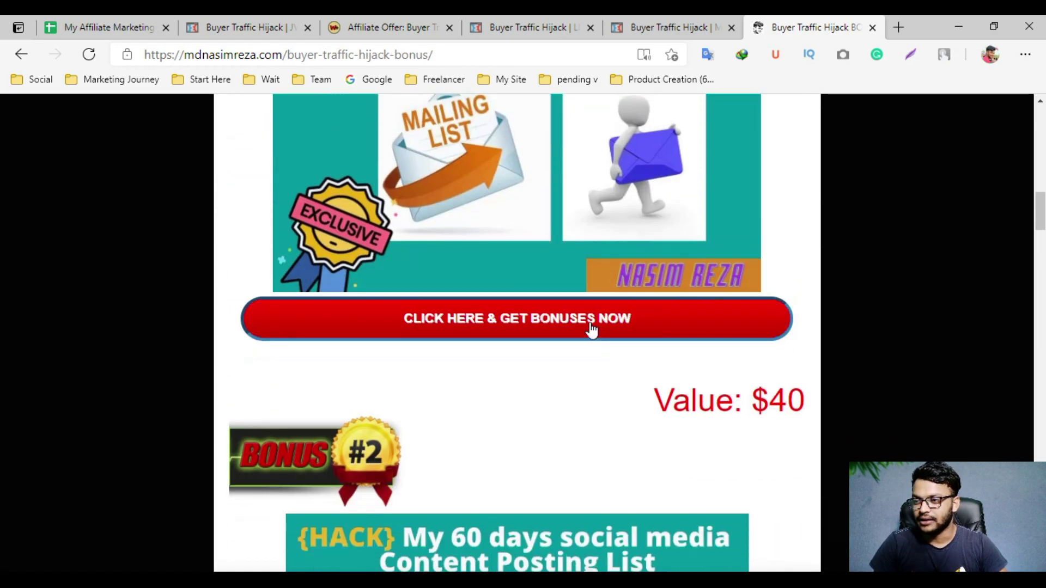
scroll(603, 332, "down", 1)
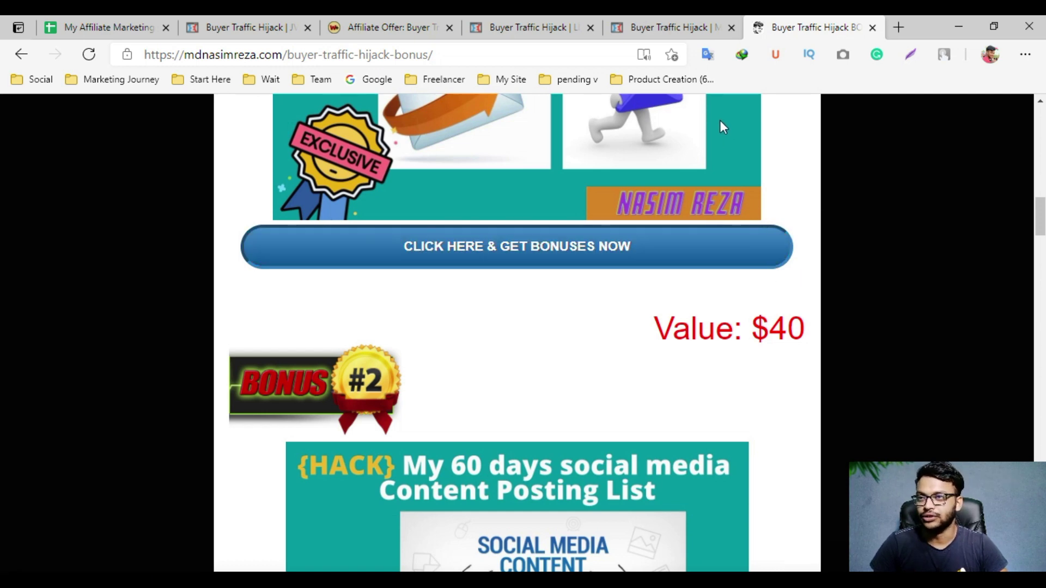
Cycle through the members area, the sales page's Dropshipping/eCommerce grid and the JV page, ending on the bonus page.
left_click(667, 25)
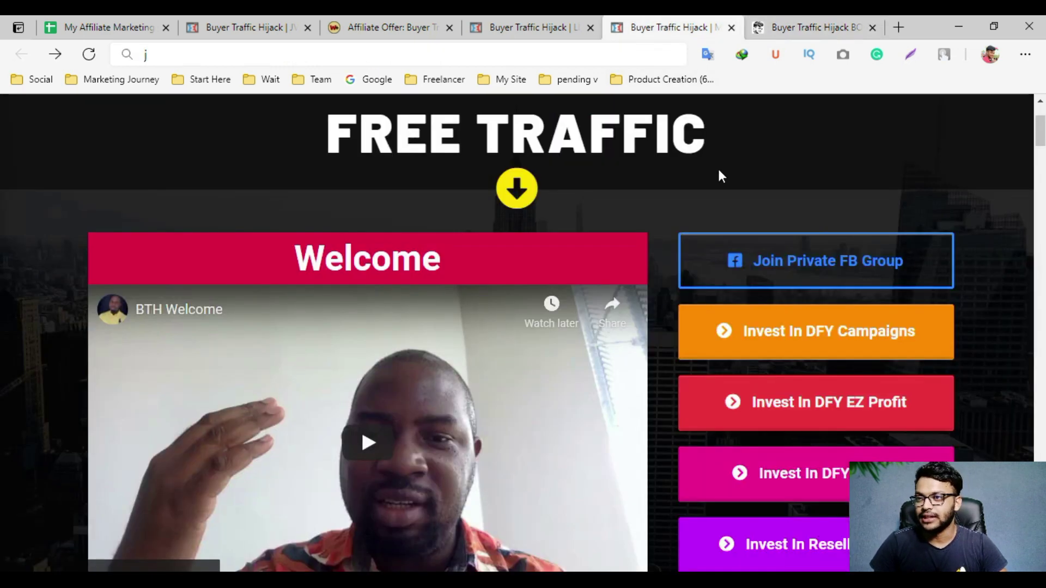
scroll(695, 188, "down", 2)
left_click(527, 25)
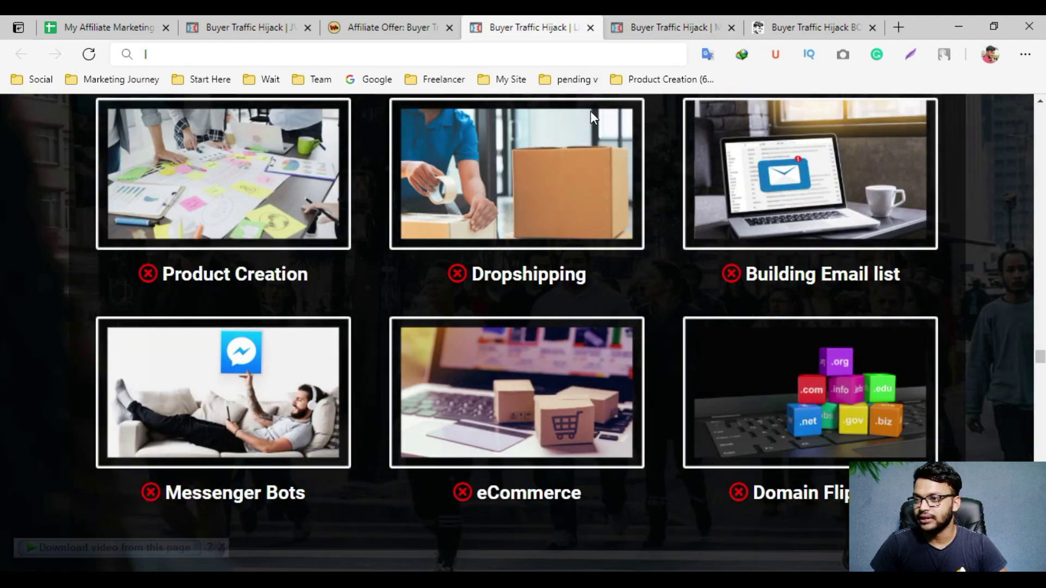
left_click(245, 27)
left_click(809, 26)
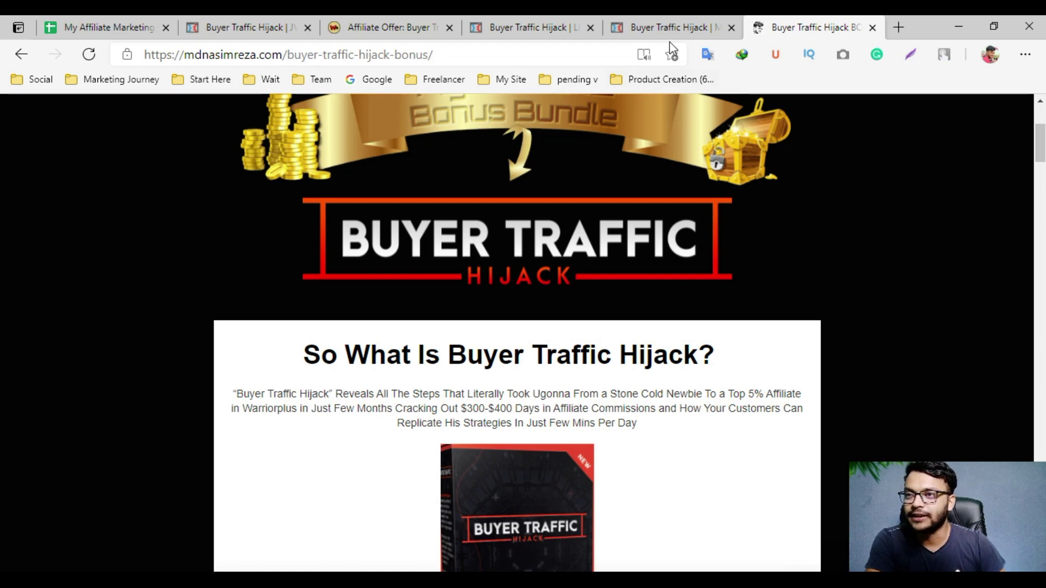
Return to the Buyer Traffic Hijack members area page.
left_click(654, 15)
scroll(708, 182, "up", 3)
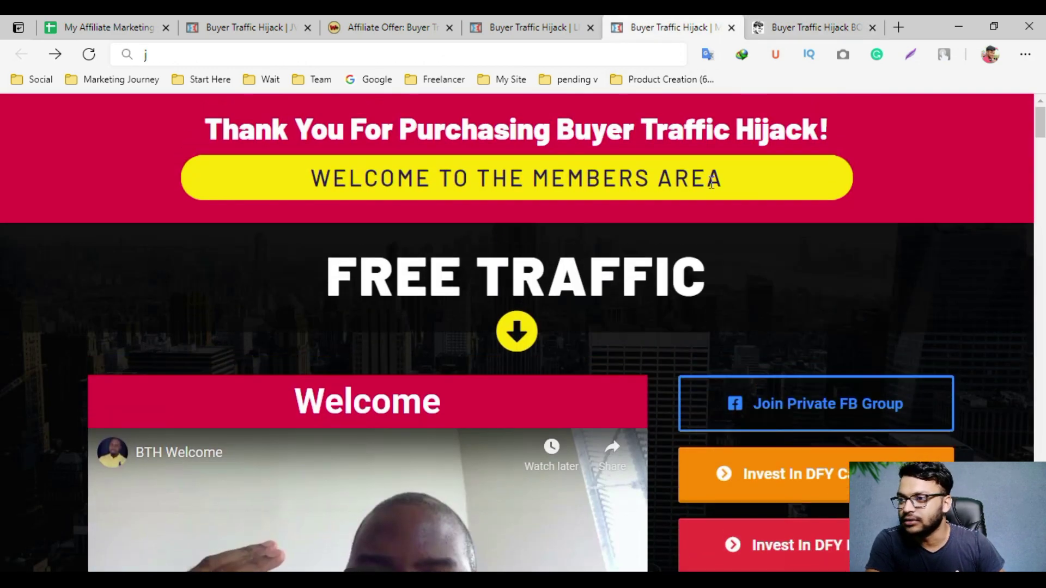
scroll(653, 217, "down", 2)
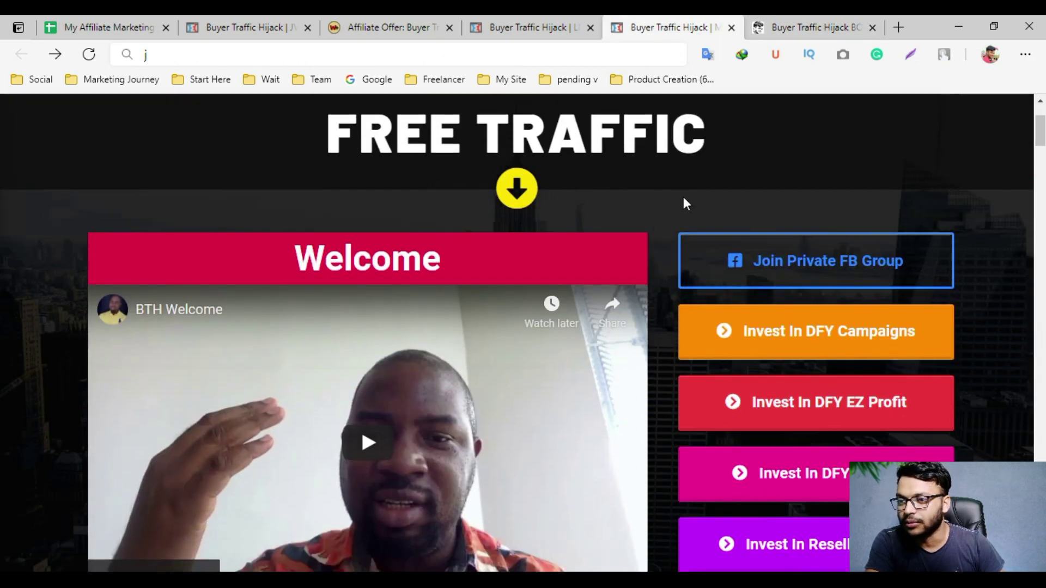
scroll(683, 197, "up", 2)
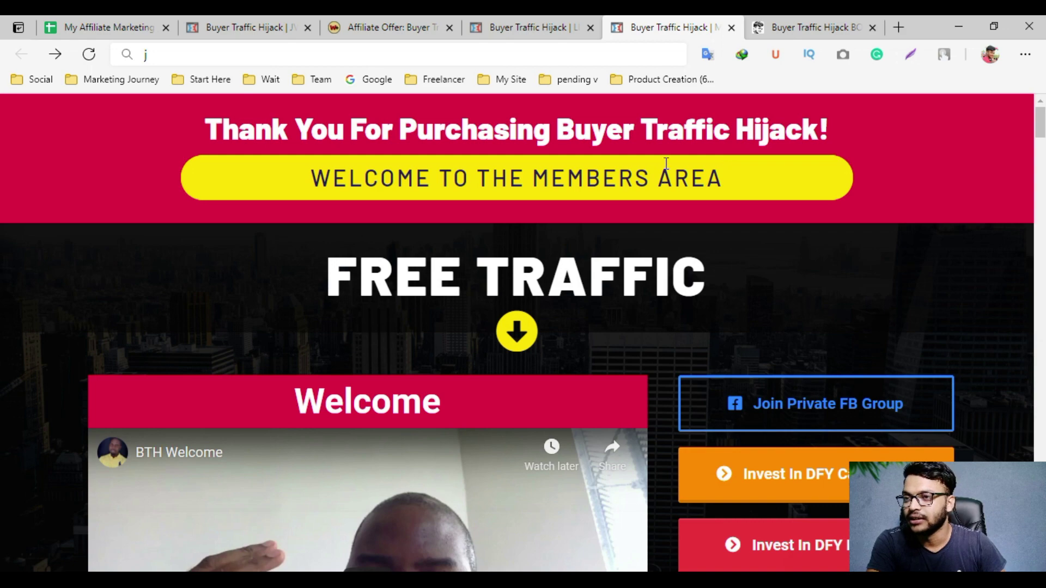
scroll(586, 202, "down", 2)
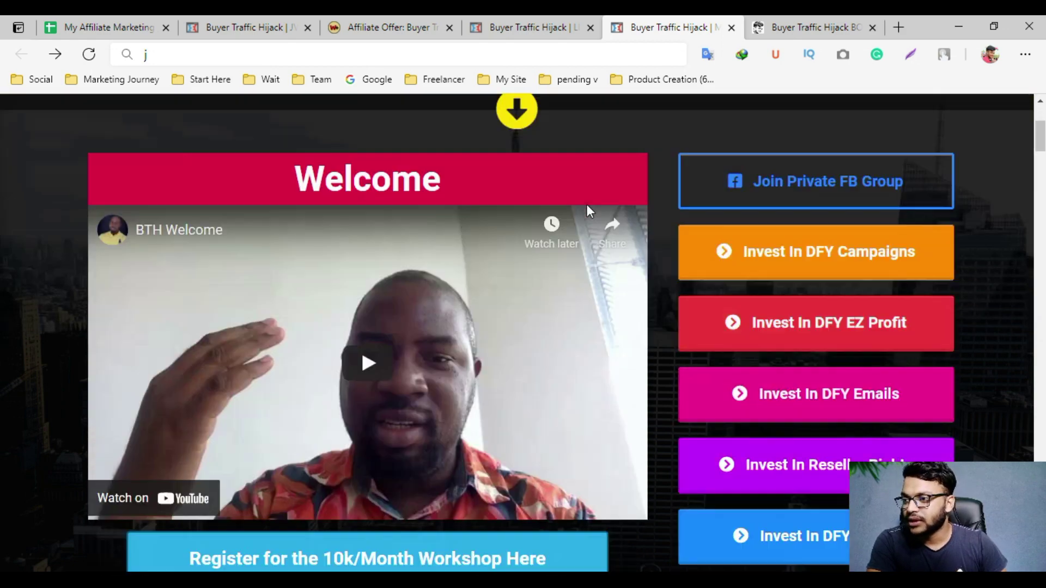
scroll(327, 236, "down", 2)
scroll(390, 245, "down", 3)
scroll(491, 245, "up", 2)
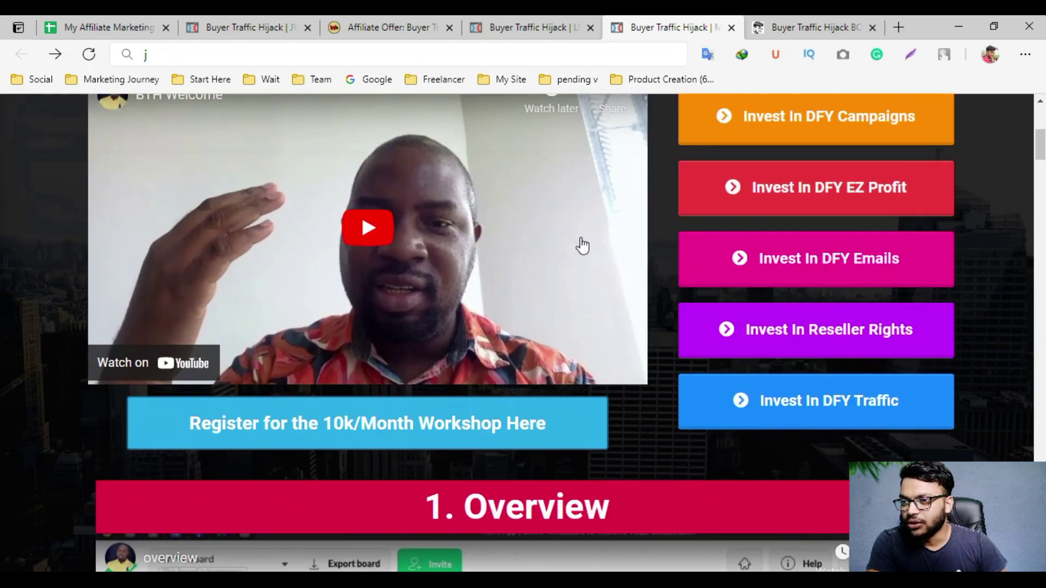
scroll(851, 273, "up", 2)
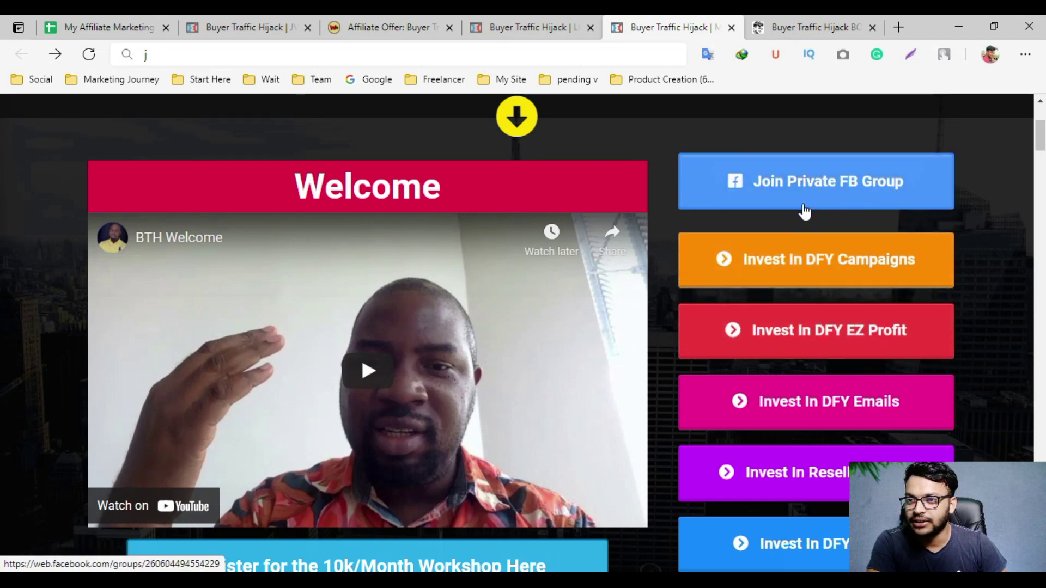
scroll(838, 229, "down", 3)
scroll(830, 229, "down", 3)
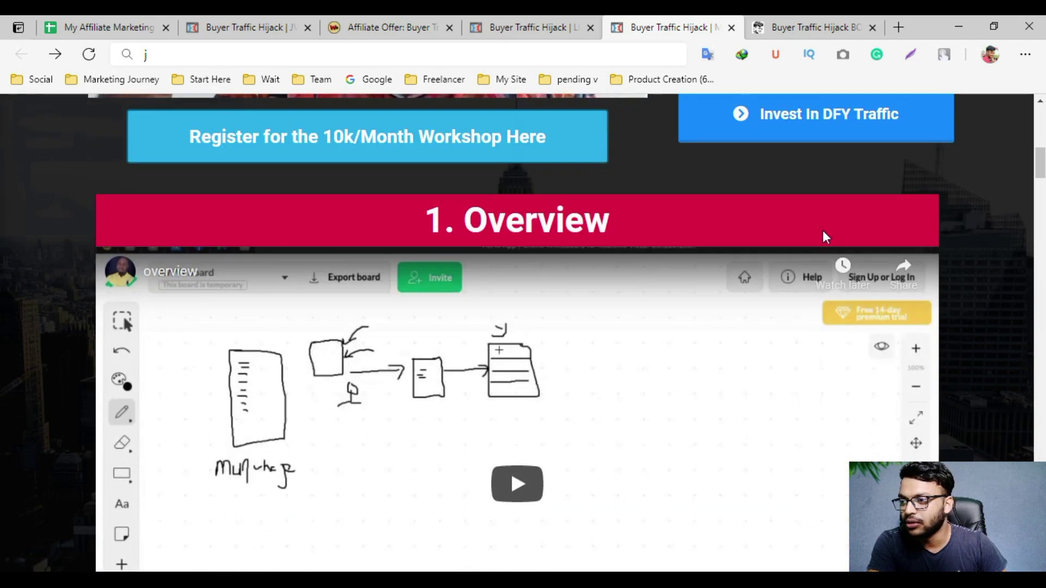
scroll(572, 258, "down", 1)
scroll(530, 275, "up", 1)
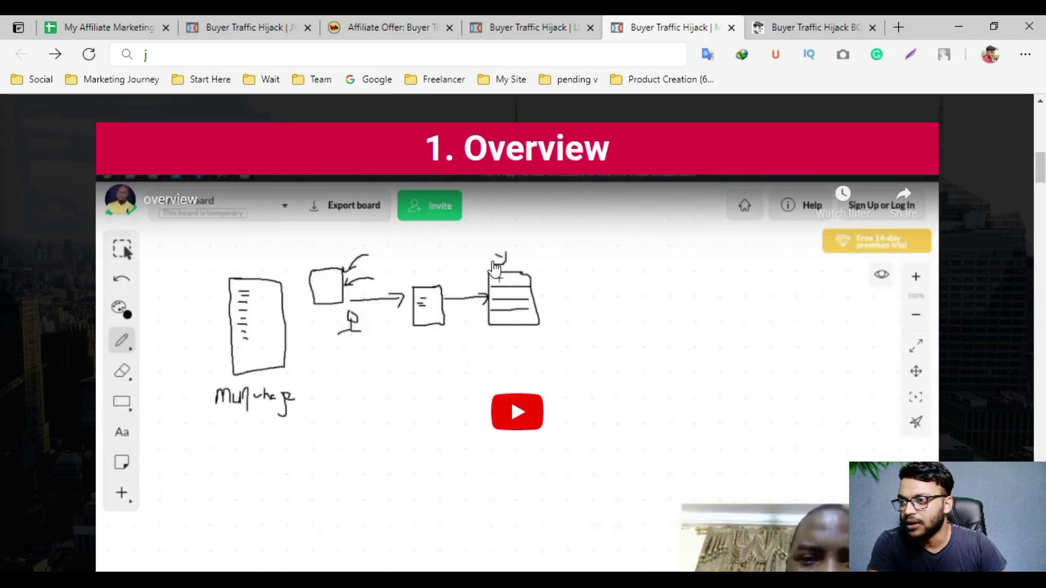
scroll(523, 278, "down", 3)
scroll(495, 271, "down", 3)
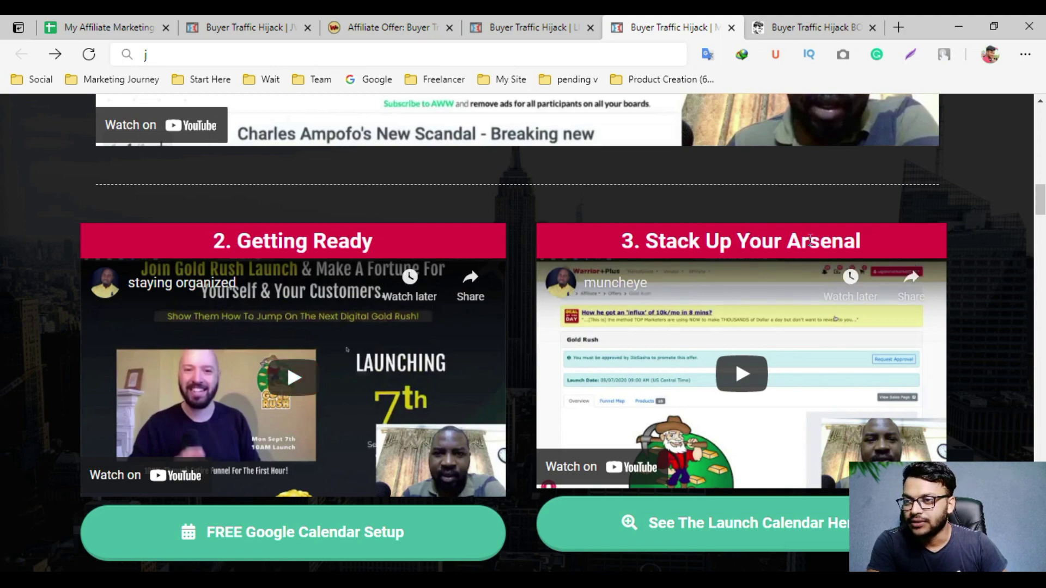
scroll(931, 272, "down", 2)
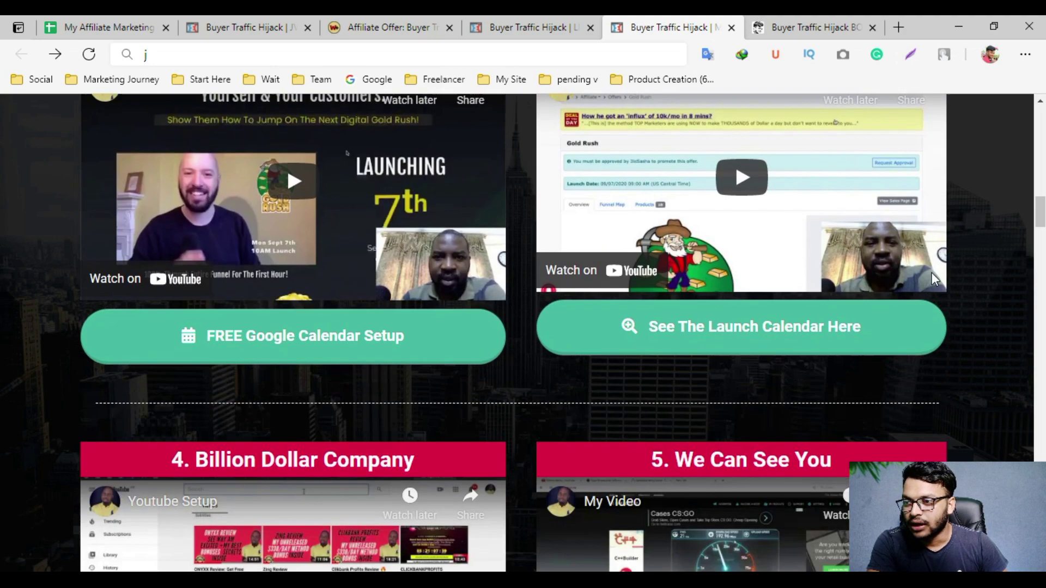
scroll(823, 292, "up", 1)
scroll(700, 295, "down", 2)
scroll(699, 295, "down", 2)
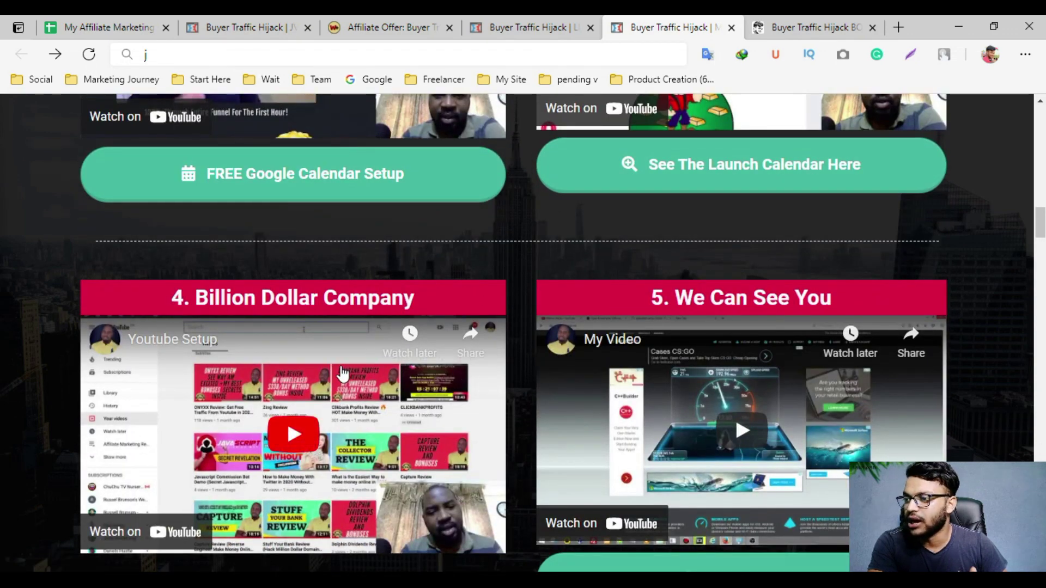
scroll(344, 372, "down", 1)
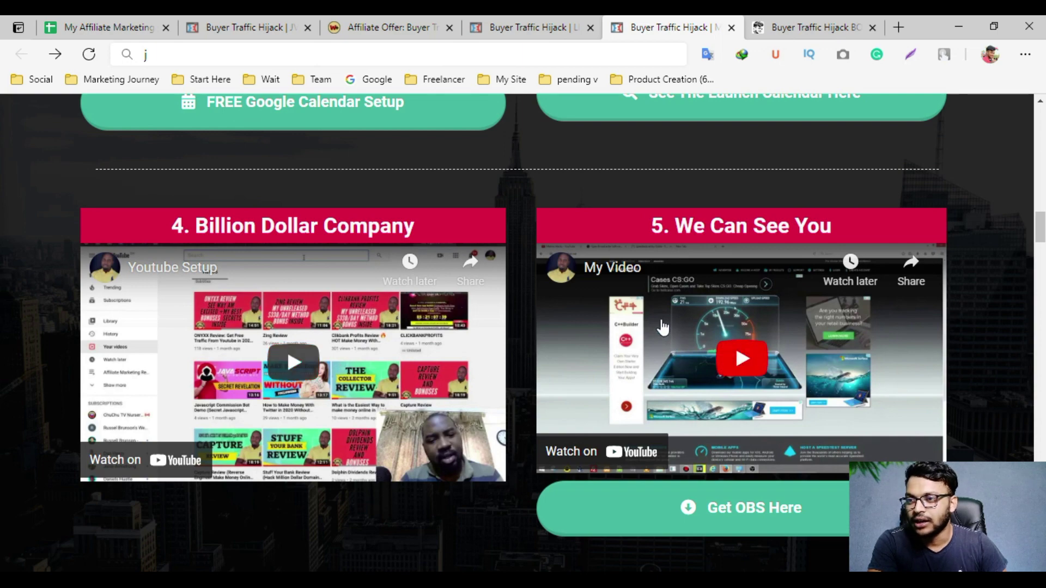
scroll(677, 320, "down", 1)
scroll(676, 321, "down", 3)
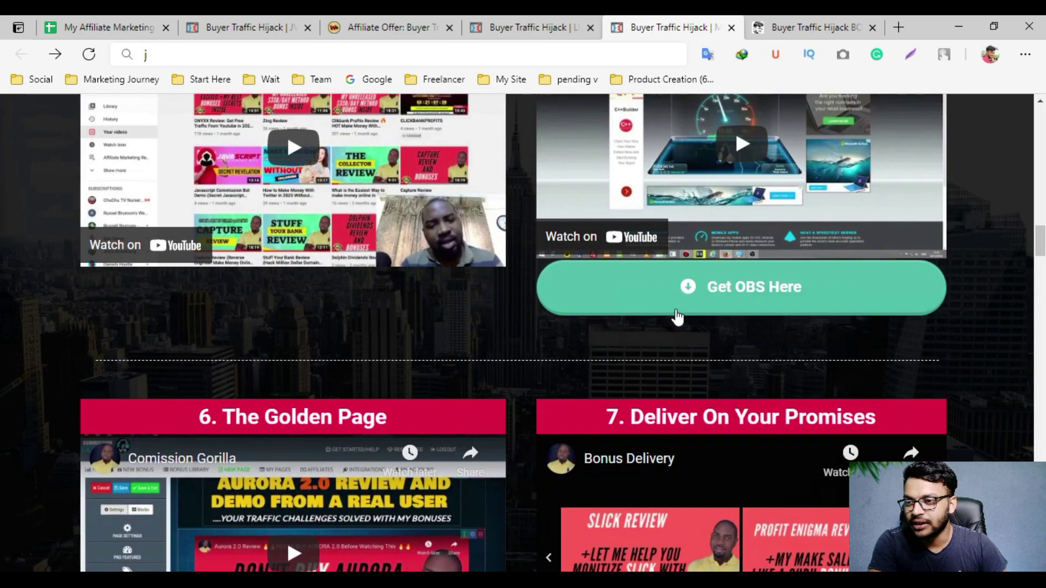
scroll(674, 319, "down", 2)
scroll(684, 321, "up", 3)
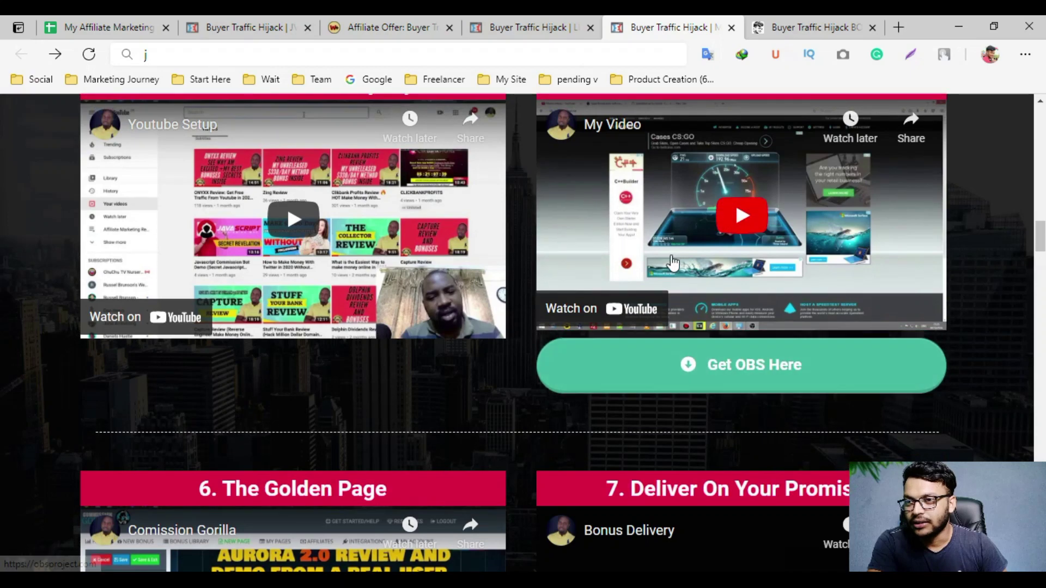
scroll(671, 260, "down", 3)
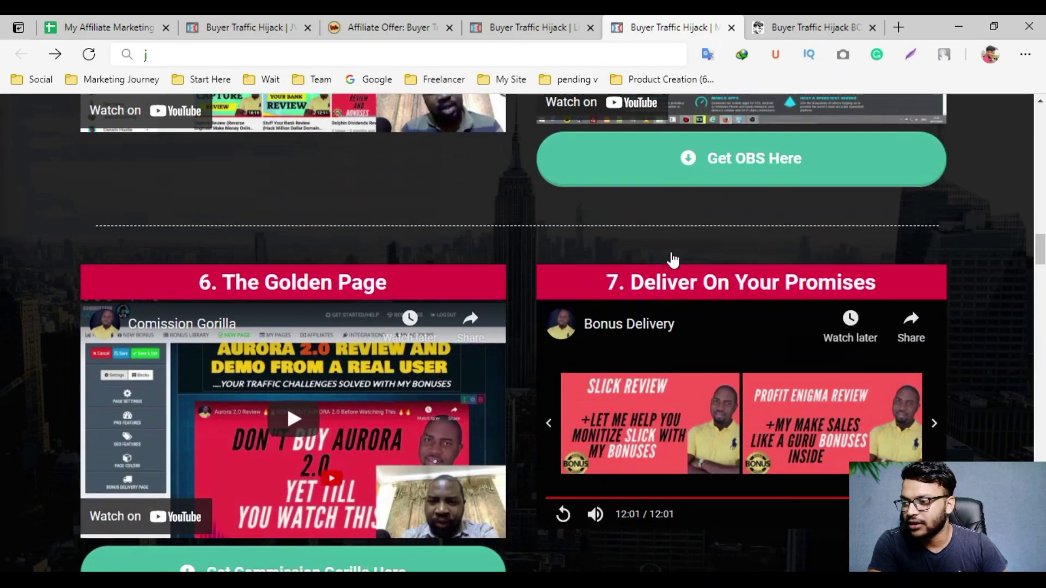
scroll(295, 391, "down", 1)
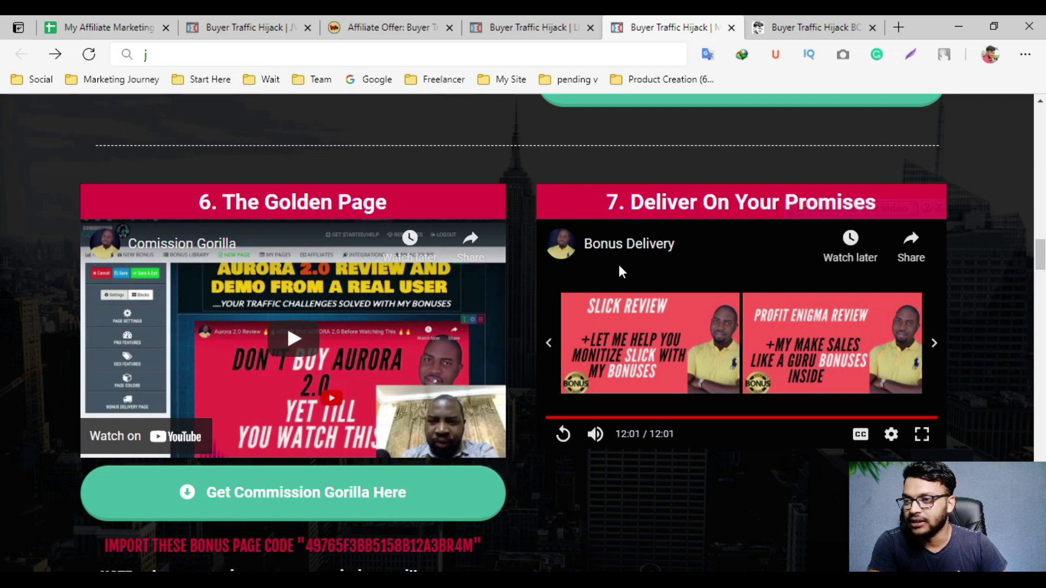
mouse_move(790, 214)
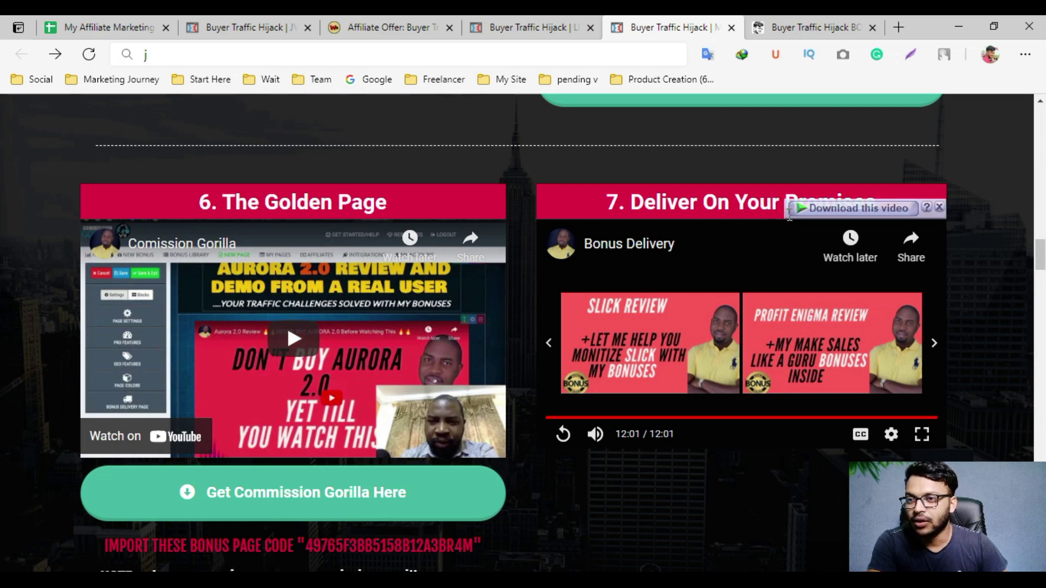
scroll(704, 293, "down", 3)
scroll(678, 292, "down", 3)
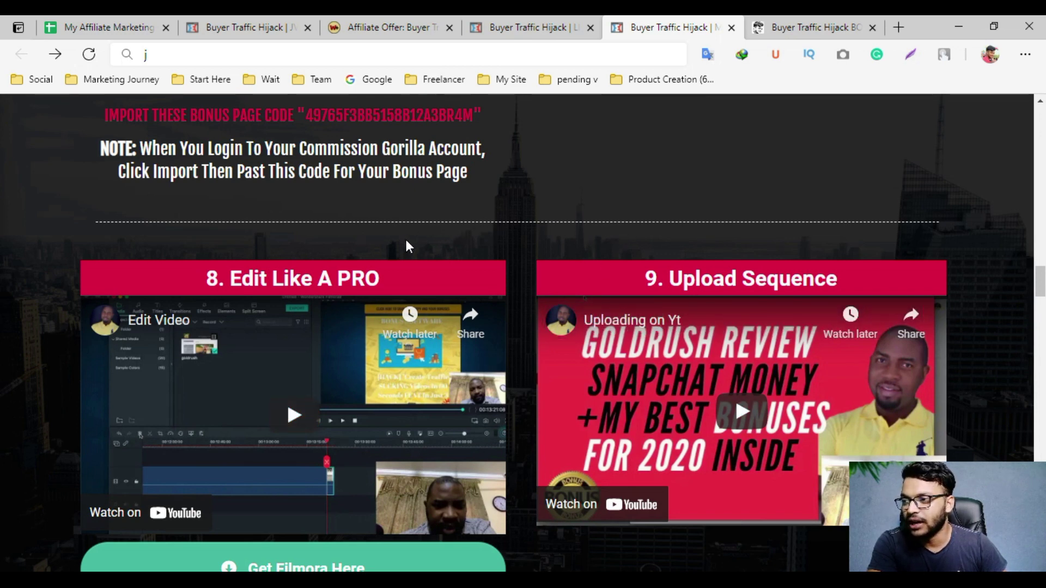
scroll(510, 260, "down", 2)
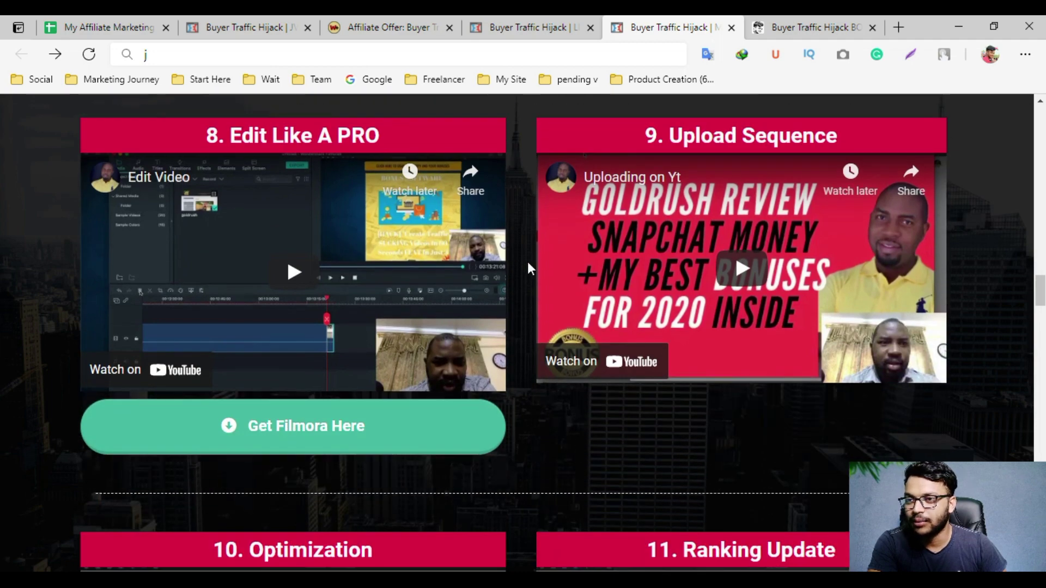
scroll(675, 254, "down", 3)
scroll(673, 249, "down", 2)
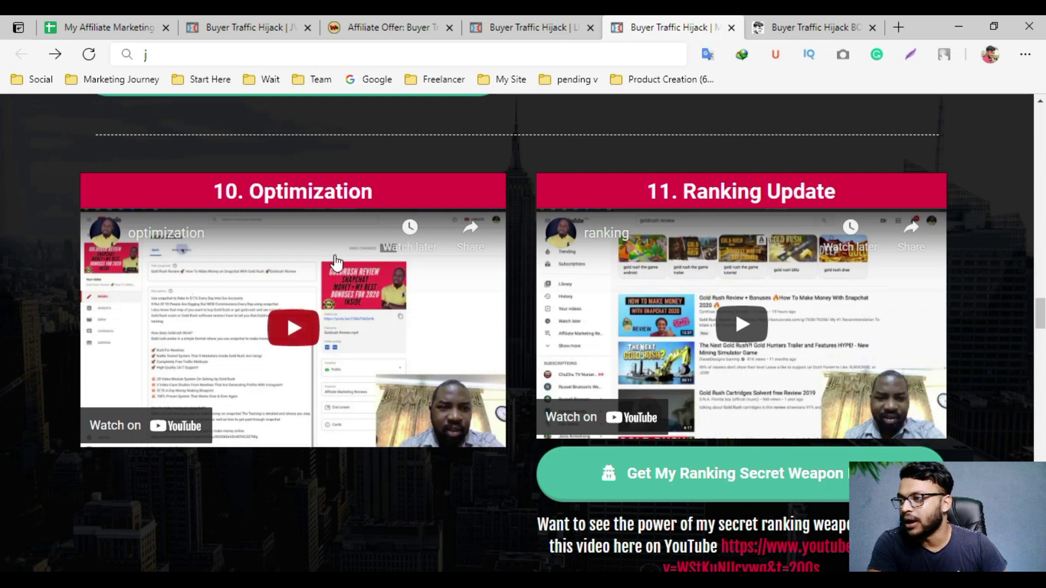
scroll(731, 279, "down", 3)
scroll(768, 227, "down", 5)
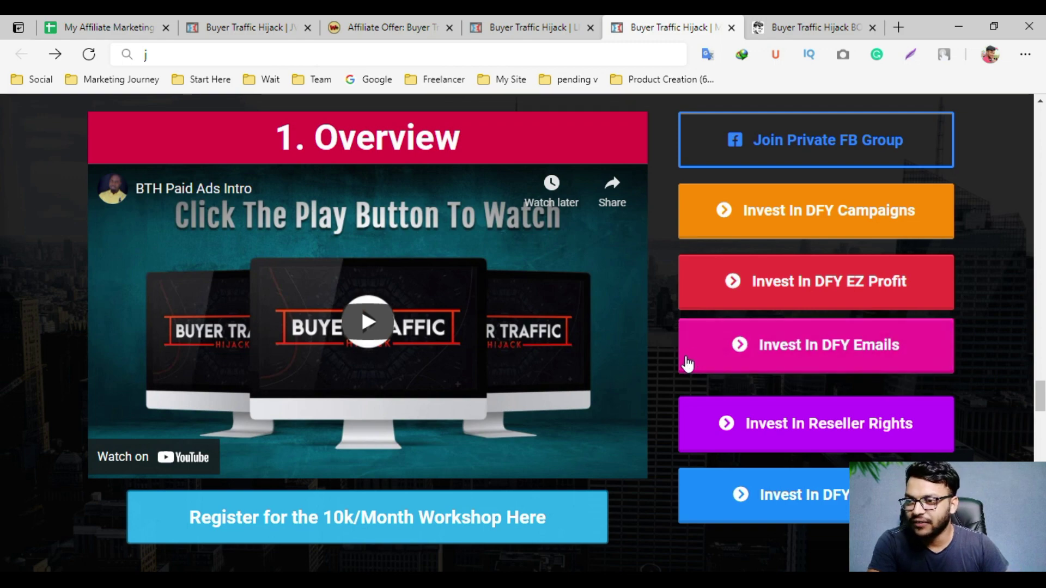
scroll(661, 413, "down", 3)
scroll(662, 413, "down", 1)
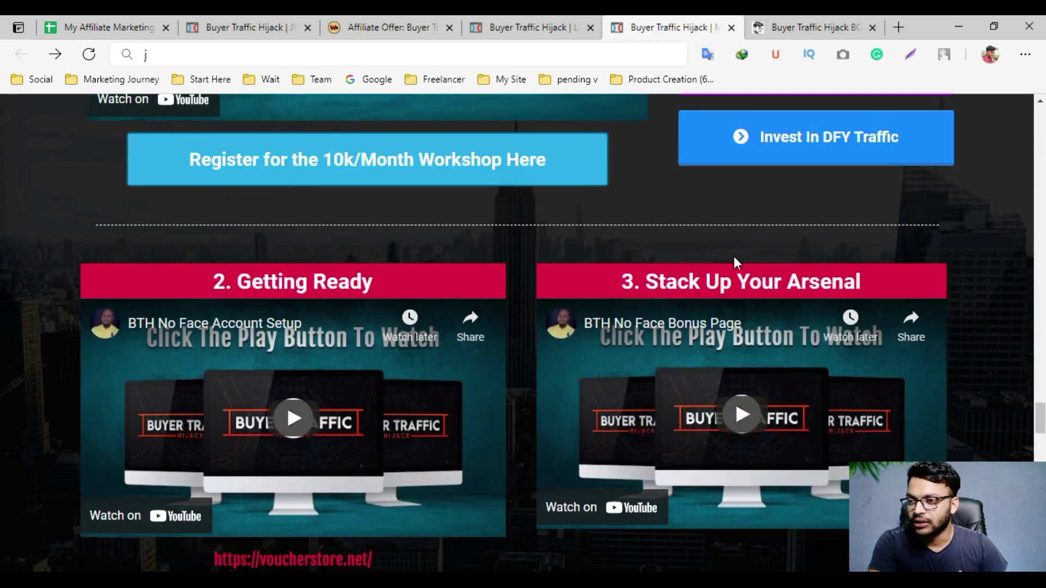
scroll(380, 245, "down", 1)
scroll(327, 248, "down", 1)
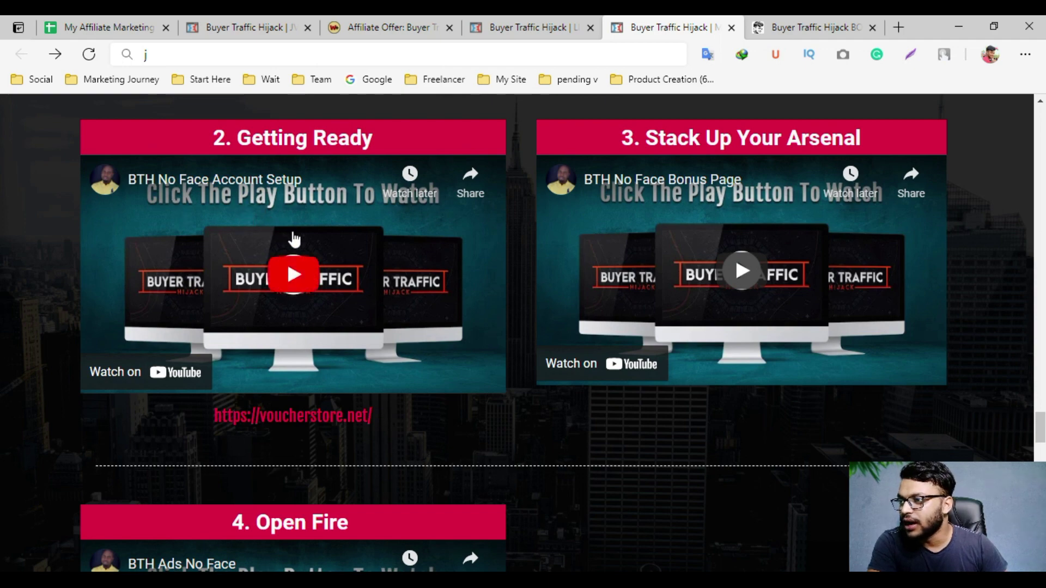
scroll(742, 271, "down", 1)
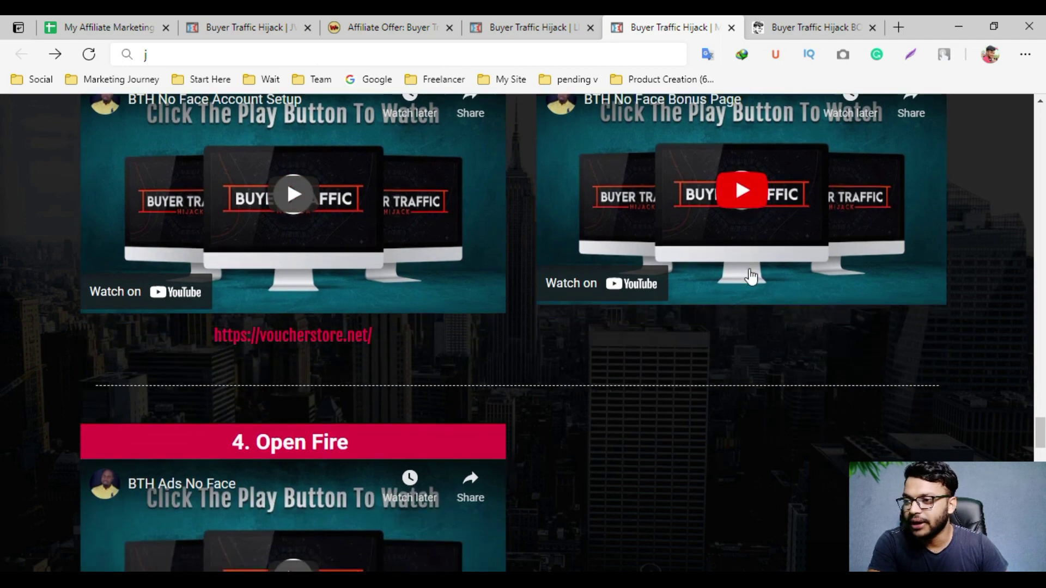
scroll(750, 278, "down", 4)
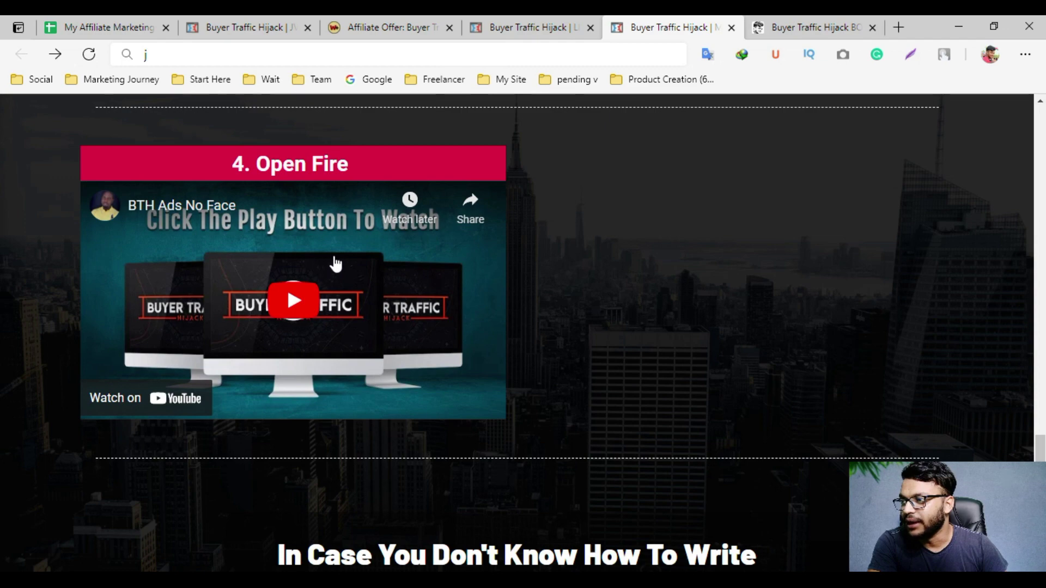
scroll(384, 268, "down", 3)
scroll(390, 268, "down", 3)
scroll(393, 270, "down", 2)
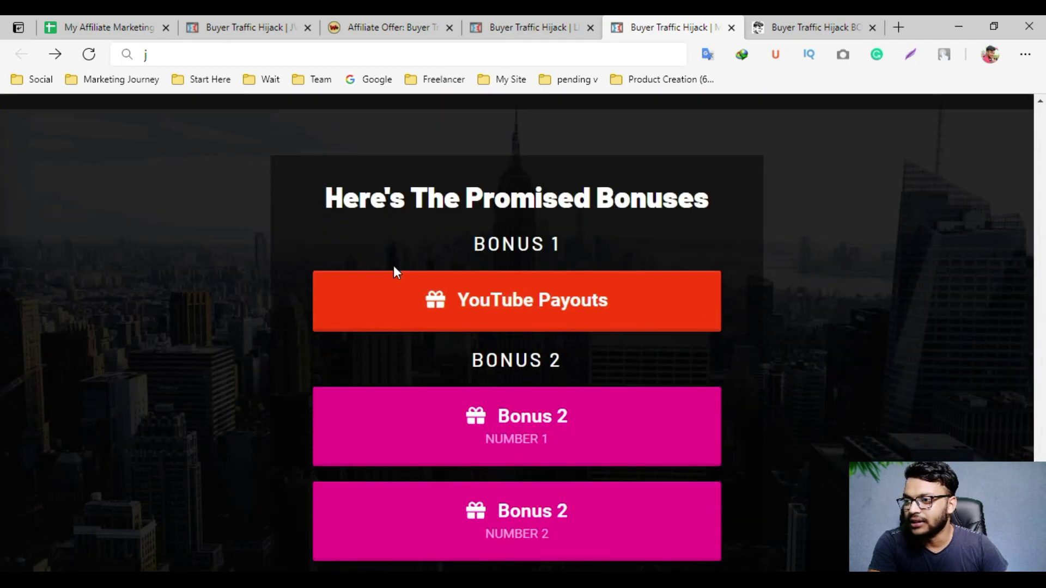
scroll(393, 273, "down", 2)
scroll(406, 346, "down", 3)
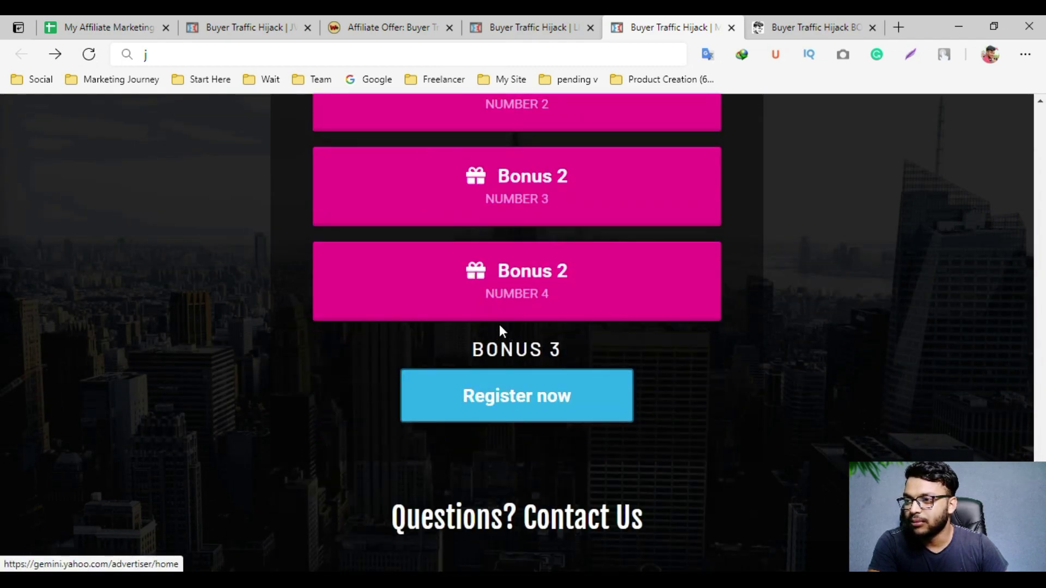
scroll(506, 327, "down", 3)
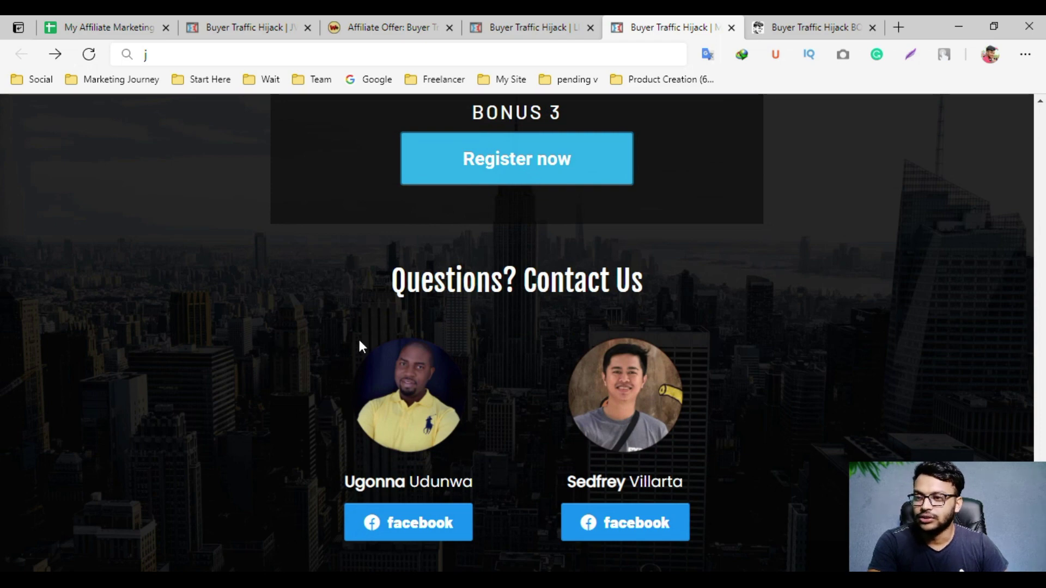
scroll(597, 357, "up", 5)
scroll(553, 354, "up", 4)
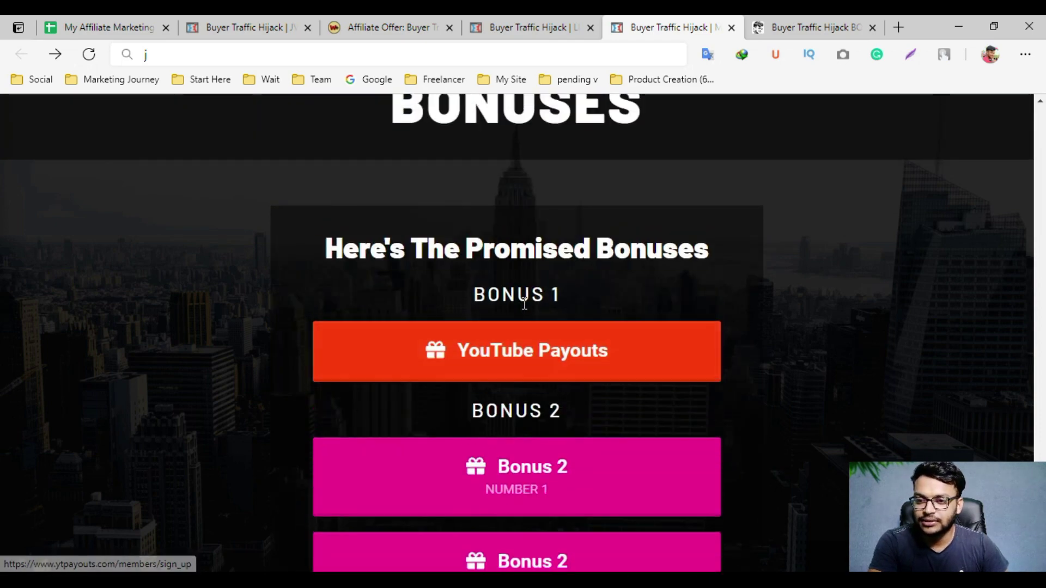
scroll(646, 301, "up", 2)
scroll(670, 304, "up", 3)
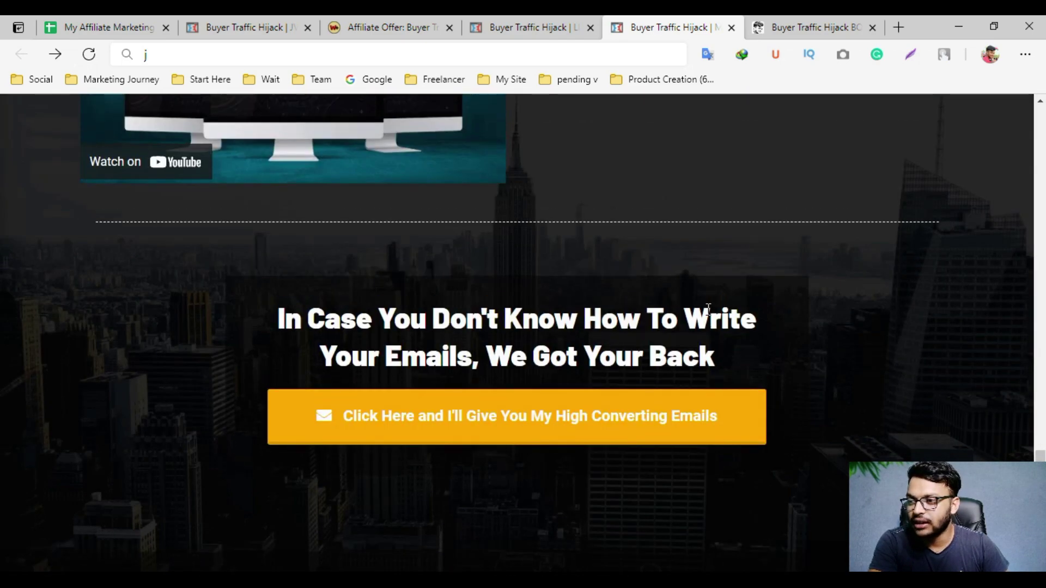
scroll(707, 311, "up", 2)
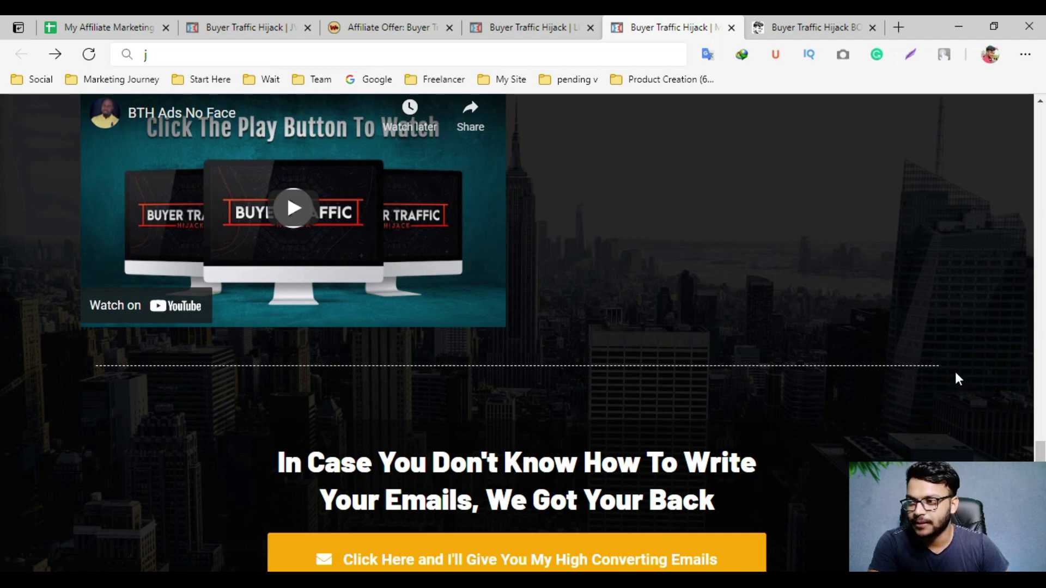
scroll(940, 372, "up", 3)
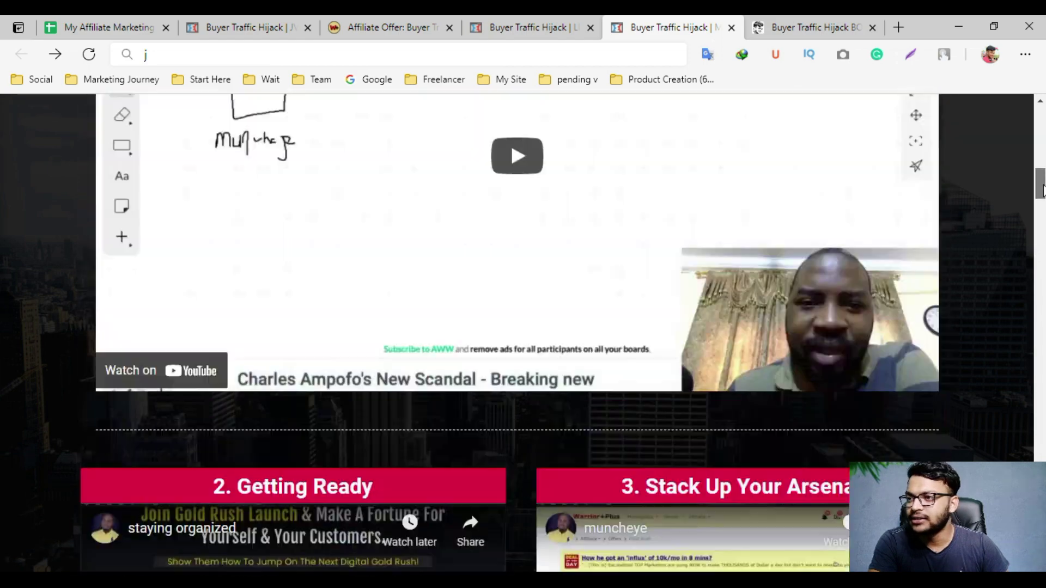
left_click_drag(1039, 433, 1043, 157)
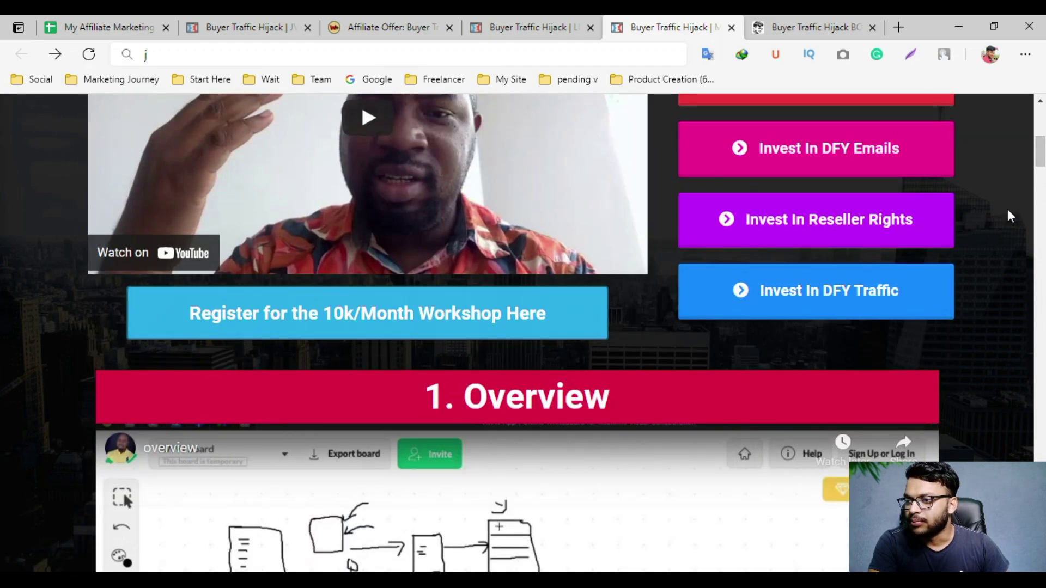
scroll(991, 296, "up", 3)
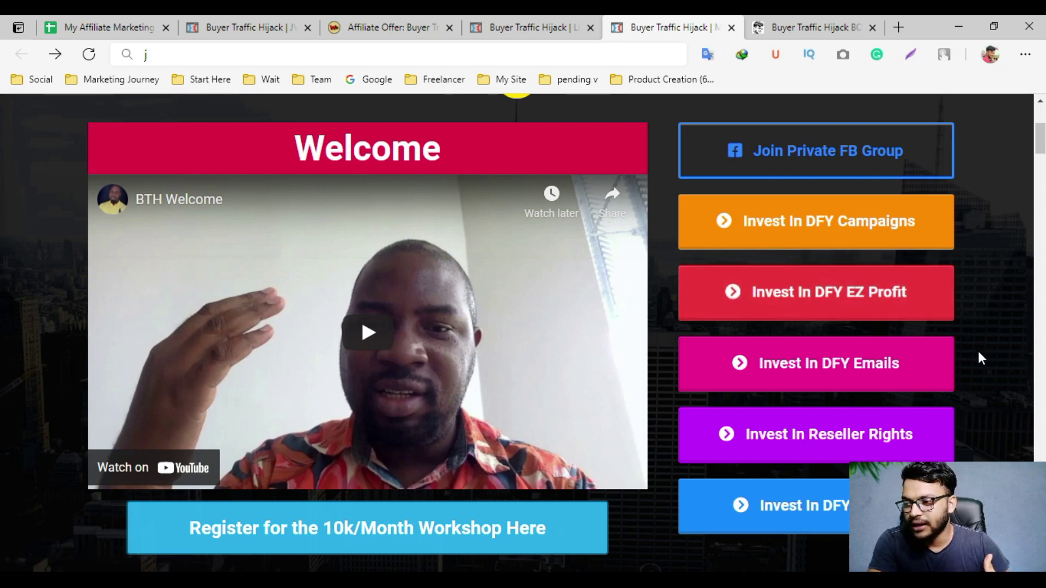
Bring up the Buyer Traffic Hijack sales page at its Dropshipping methods grid.
left_click(572, 25)
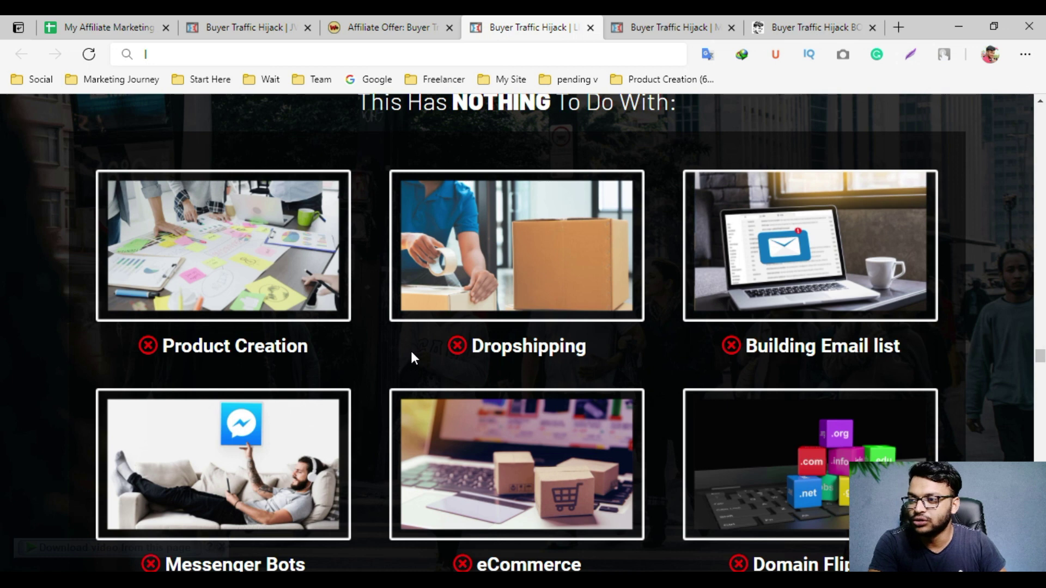
scroll(400, 350, "down", 1)
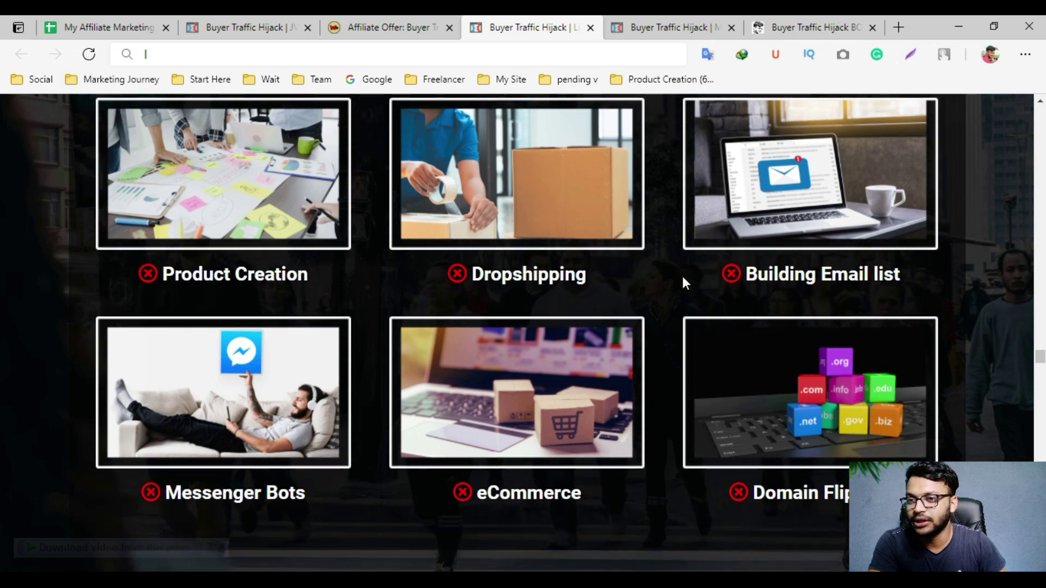
scroll(823, 289, "down", 1)
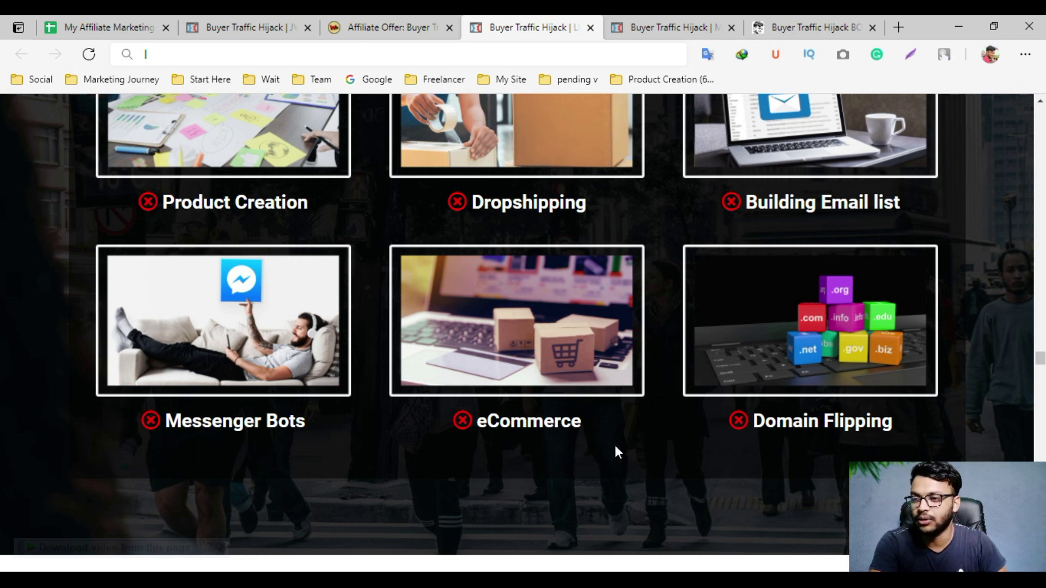
scroll(714, 438, "down", 2)
scroll(713, 437, "down", 3)
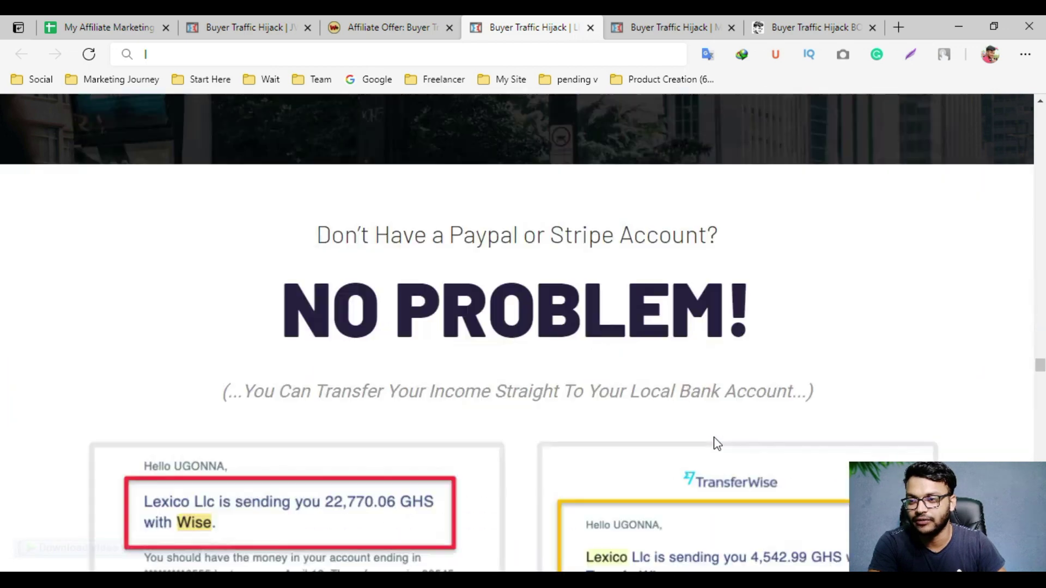
scroll(713, 437, "down", 2)
scroll(714, 440, "down", 3)
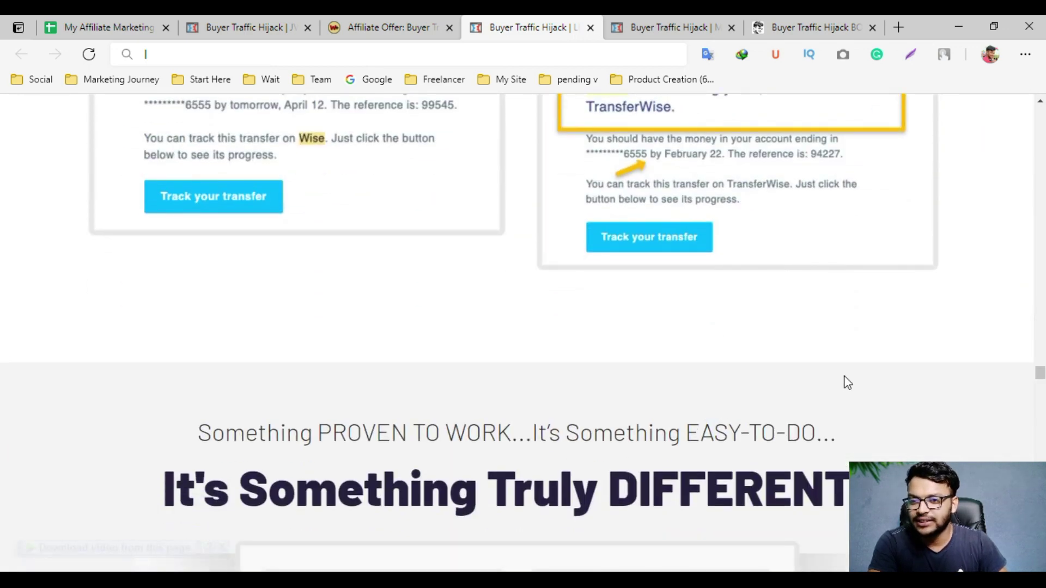
left_click_drag(1039, 375, 1041, 370)
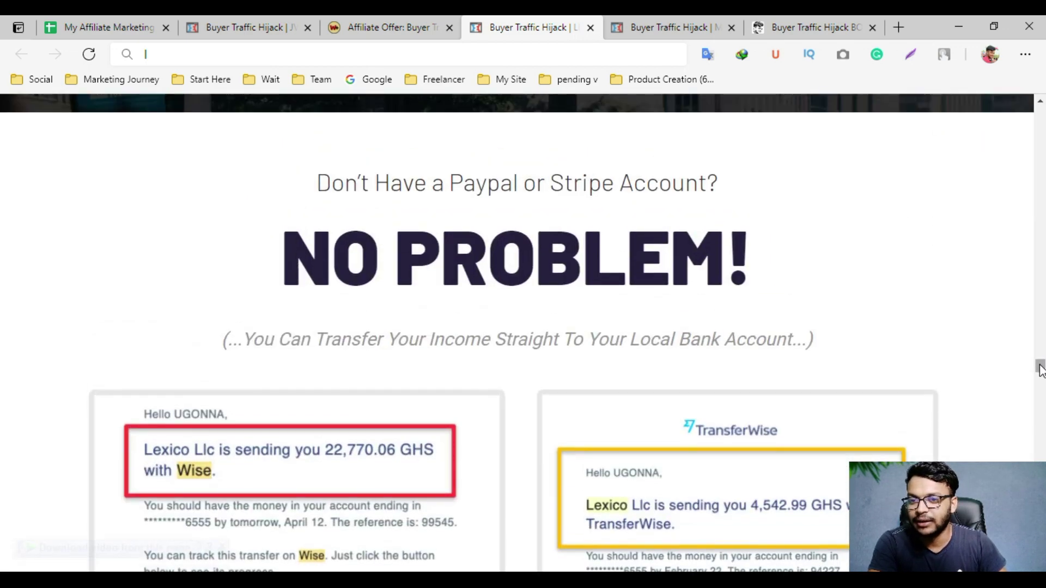
left_click_drag(1041, 370, 1031, 222)
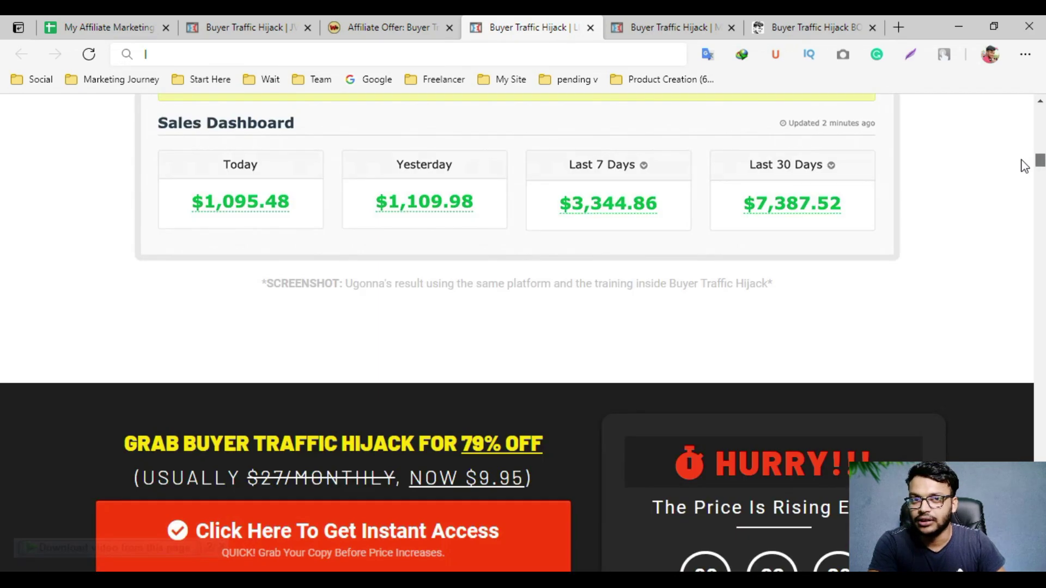
left_click_drag(1031, 221, 1023, 149)
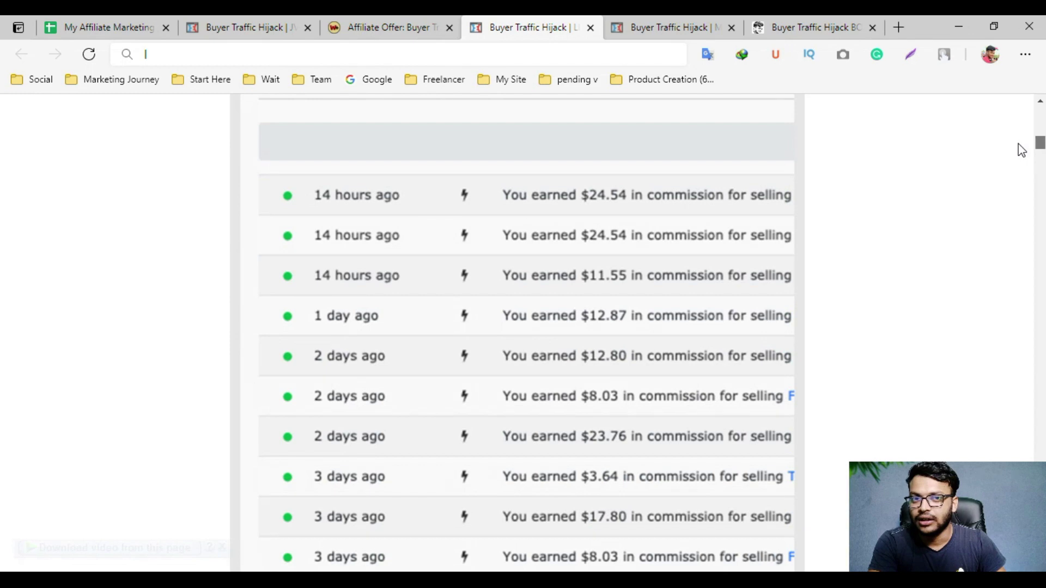
scroll(941, 332, "up", 2)
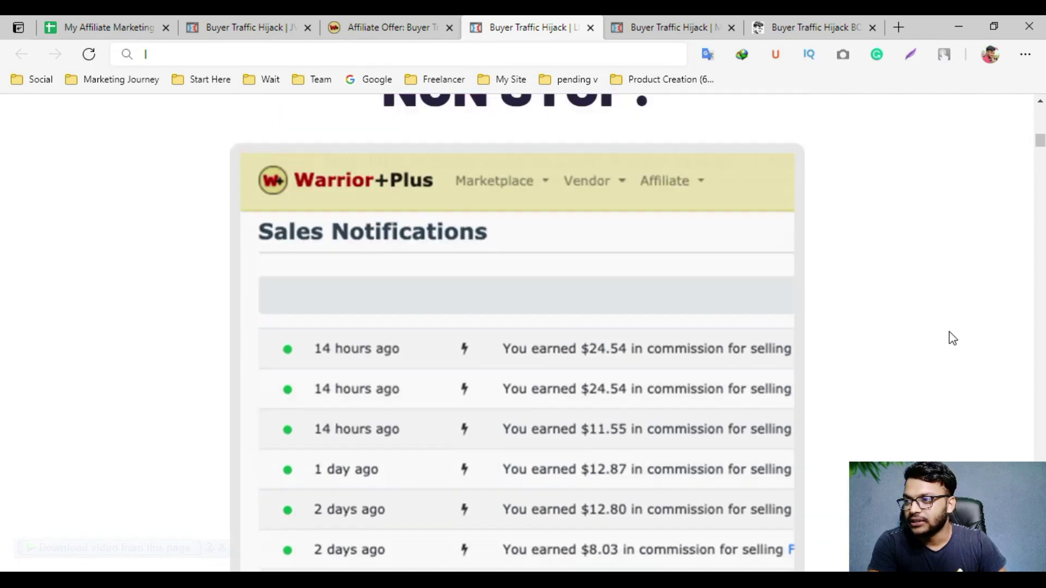
scroll(949, 334, "up", 2)
scroll(653, 311, "down", 3)
scroll(653, 313, "up", 3)
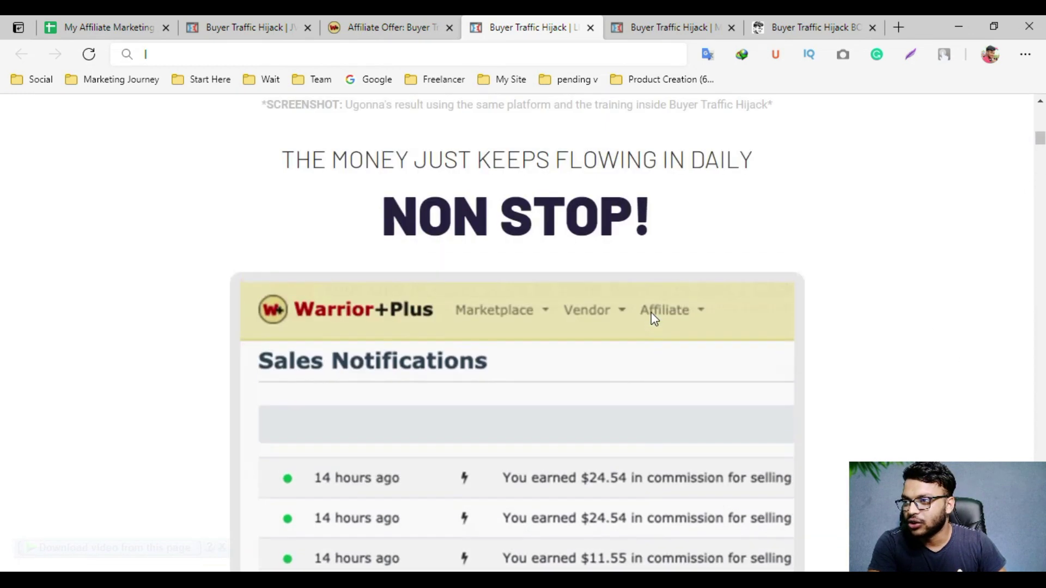
scroll(653, 315, "down", 4)
scroll(688, 291, "down", 5)
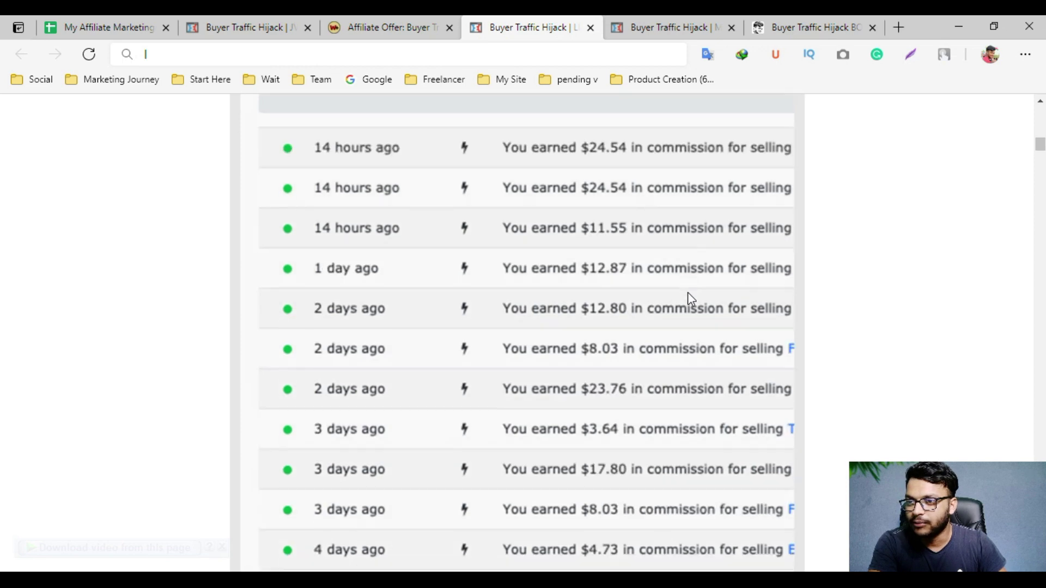
scroll(687, 292, "up", 2)
scroll(687, 294, "up", 1)
scroll(687, 294, "down", 1)
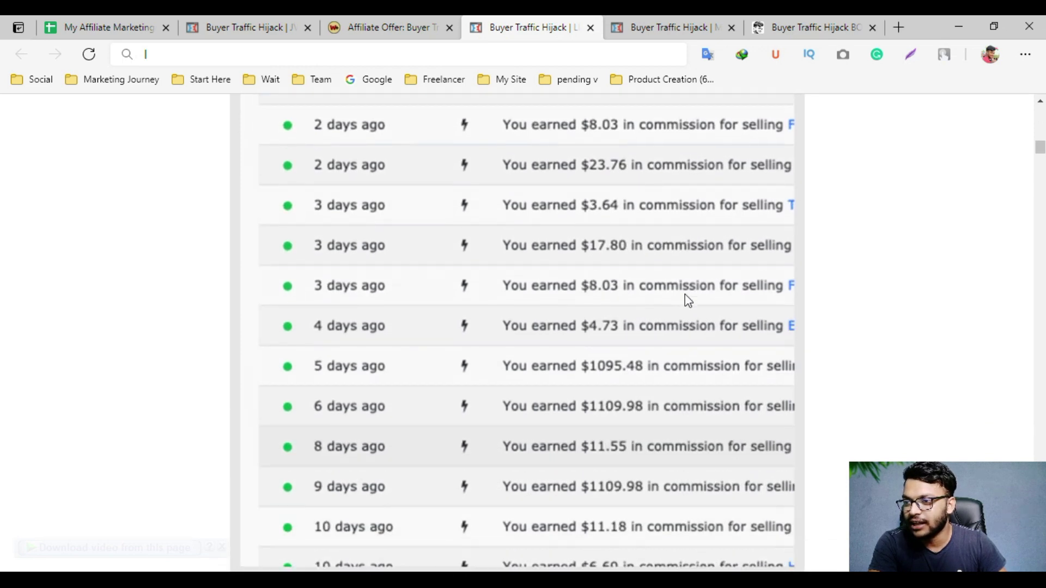
scroll(685, 297, "down", 3)
scroll(683, 300, "down", 4)
scroll(684, 304, "down", 1)
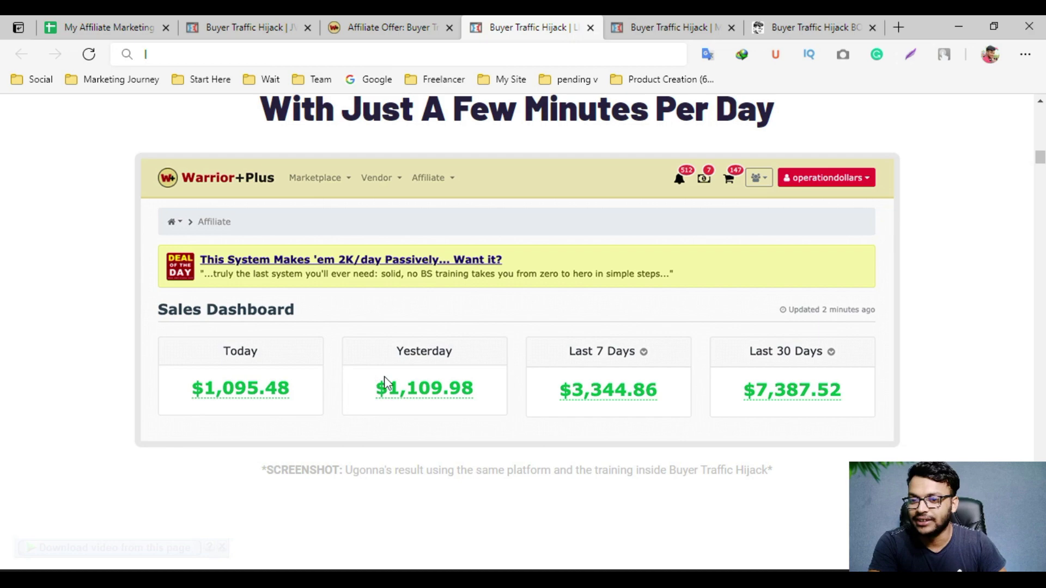
scroll(454, 373, "down", 1)
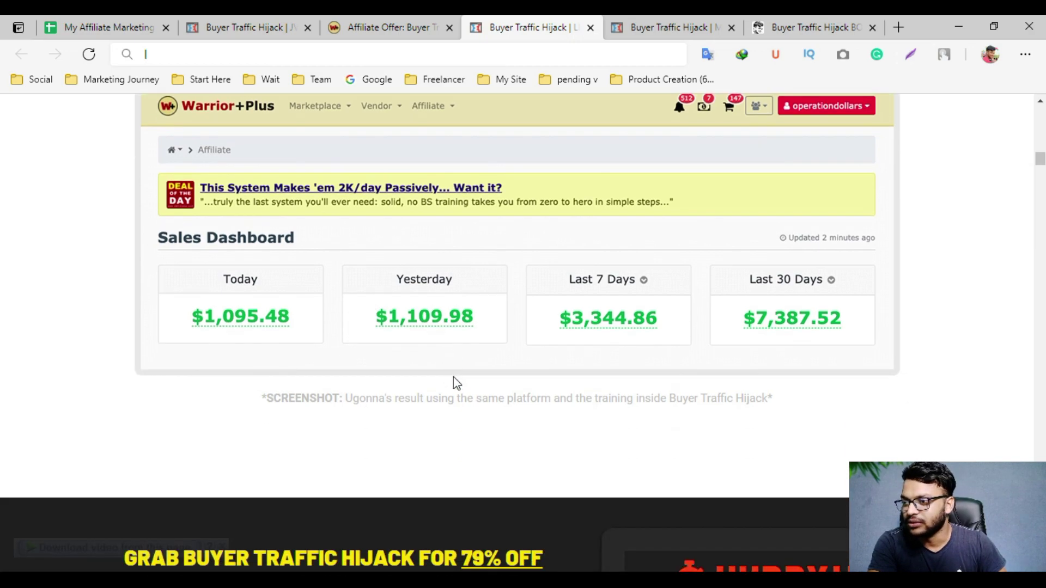
scroll(457, 383, "down", 2)
scroll(456, 383, "down", 2)
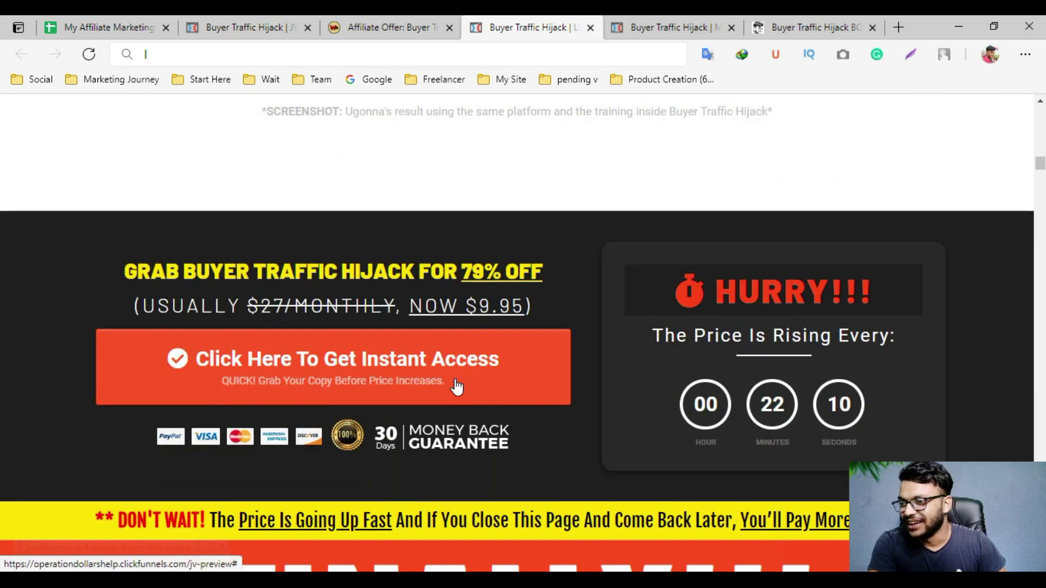
scroll(457, 385, "down", 3)
scroll(456, 382, "down", 5)
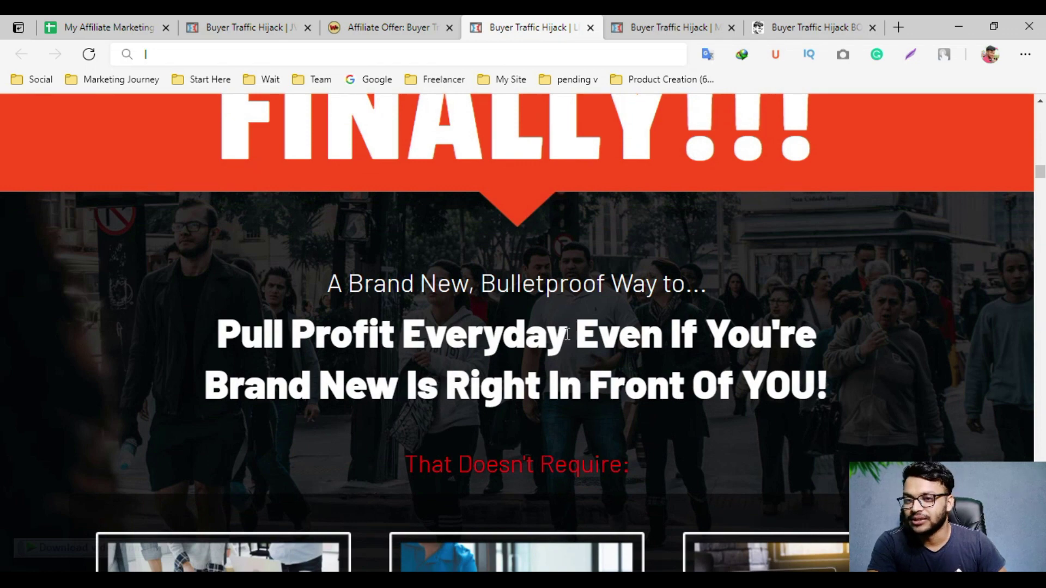
scroll(608, 289, "down", 3)
Bring the reviewer's bonus bundle page back to the front.
left_click(818, 27)
scroll(777, 209, "up", 3)
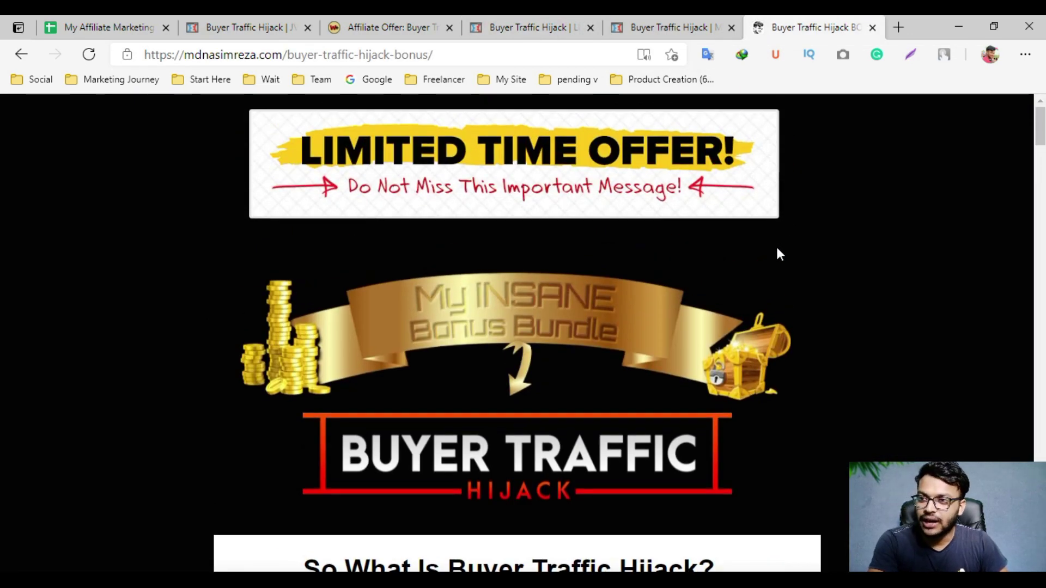
scroll(777, 255, "down", 2)
scroll(778, 254, "down", 2)
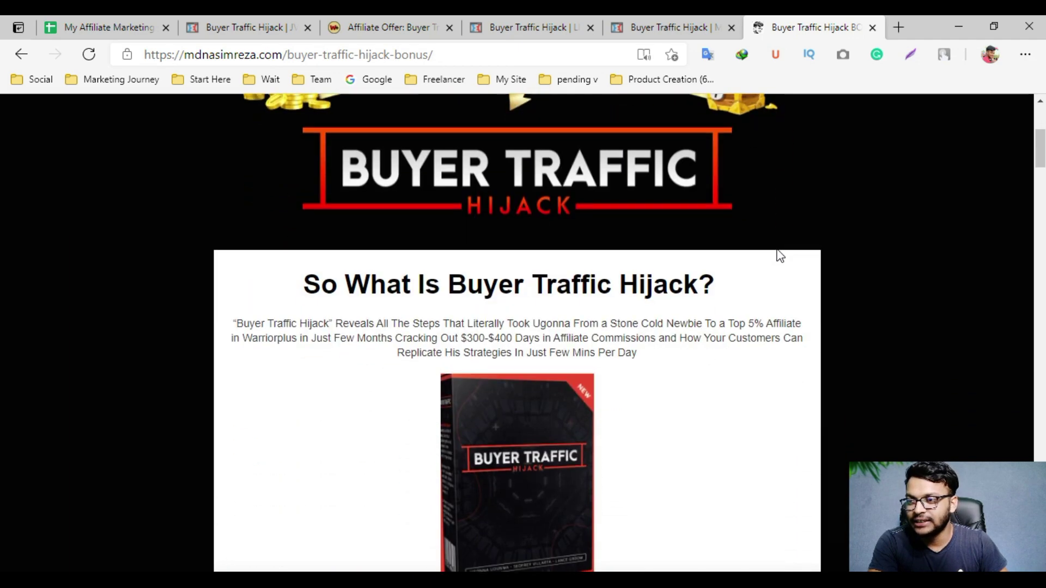
scroll(779, 256, "down", 2)
scroll(779, 256, "down", 2)
scroll(779, 254, "down", 2)
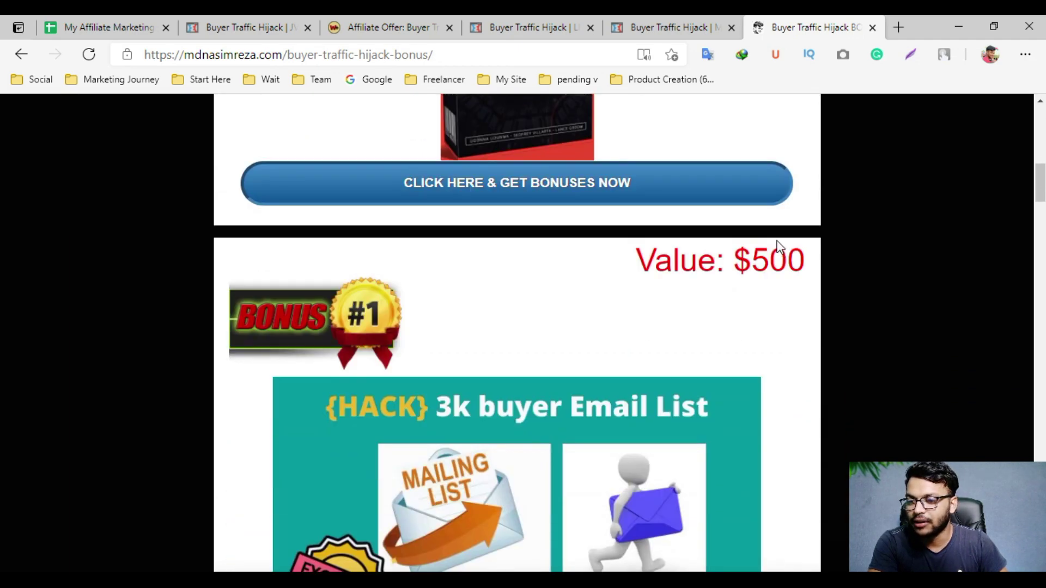
scroll(780, 246, "down", 2)
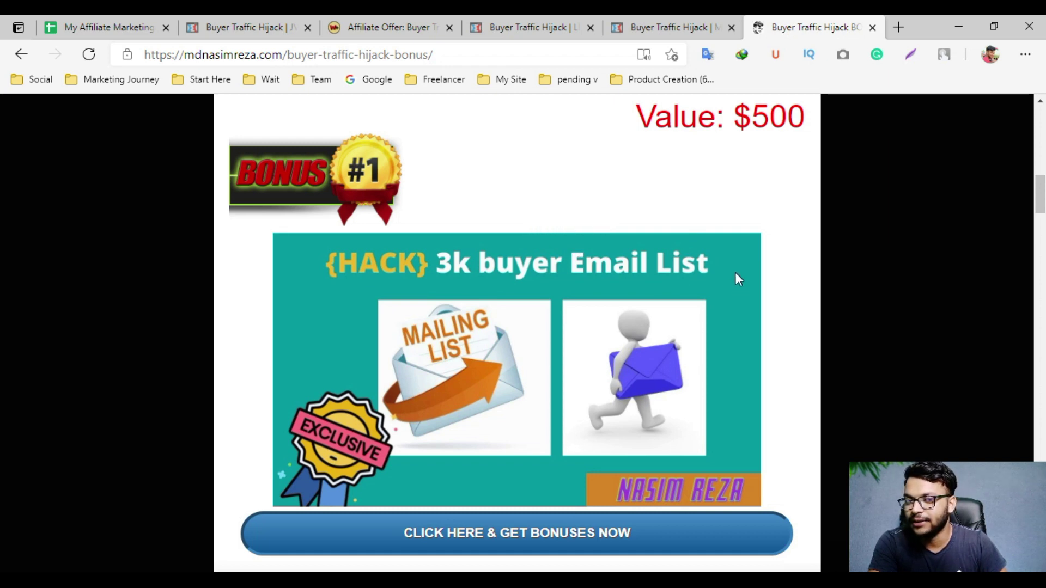
scroll(735, 272, "down", 2)
scroll(496, 296, "down", 3)
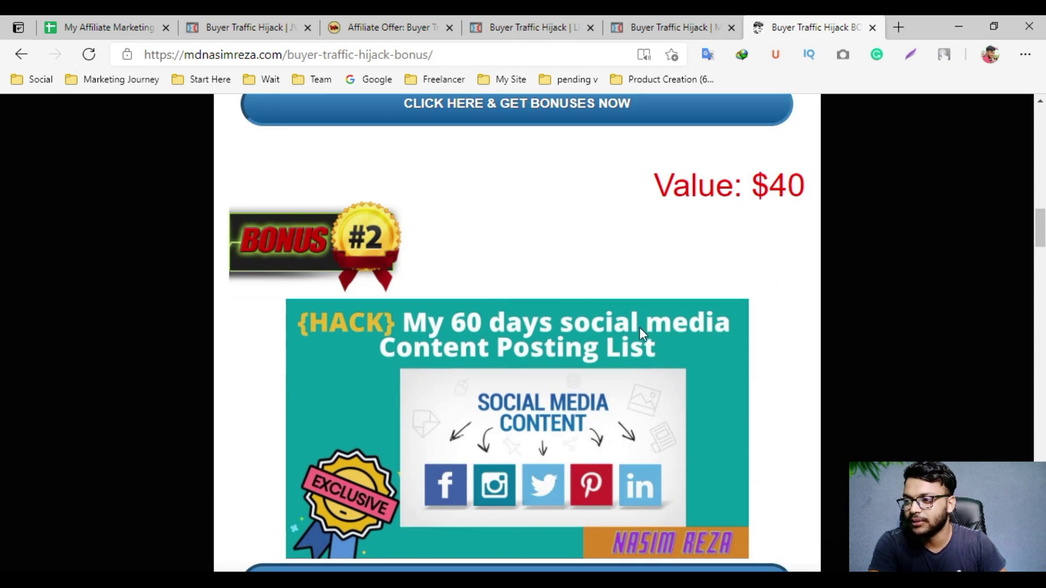
scroll(639, 327, "down", 1)
scroll(662, 306, "down", 4)
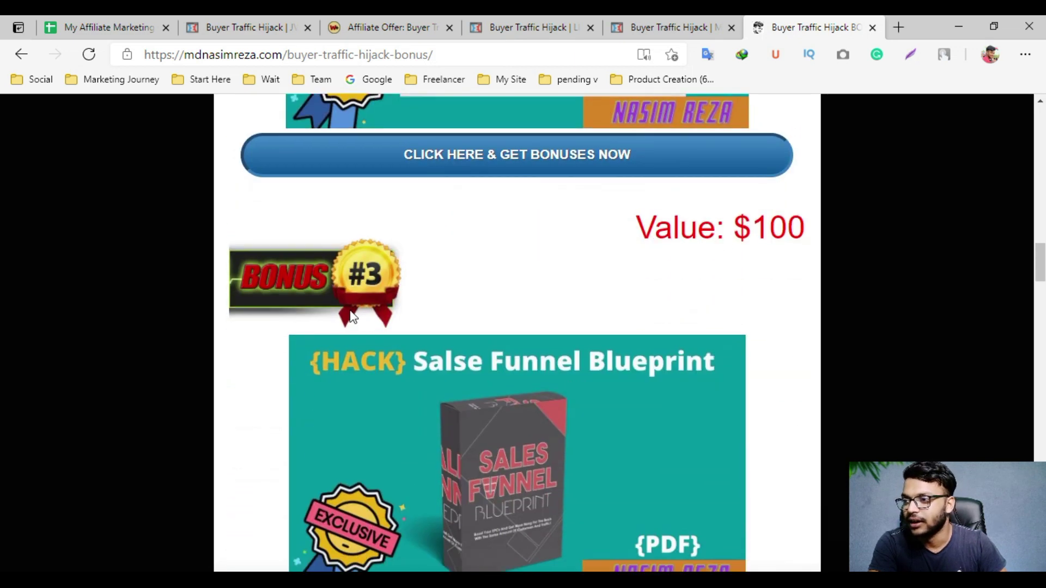
scroll(384, 319, "down", 1)
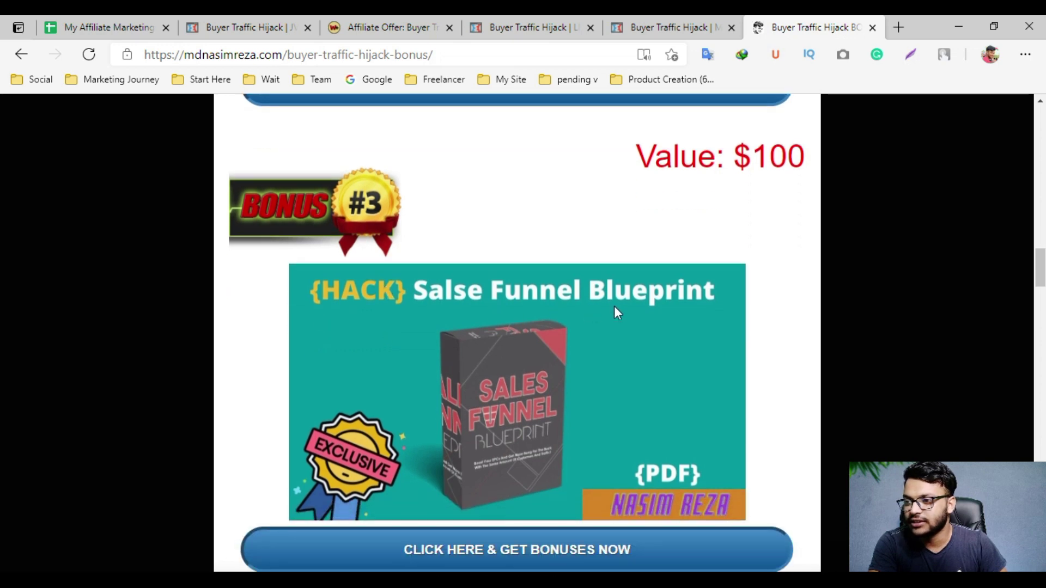
scroll(709, 294, "down", 4)
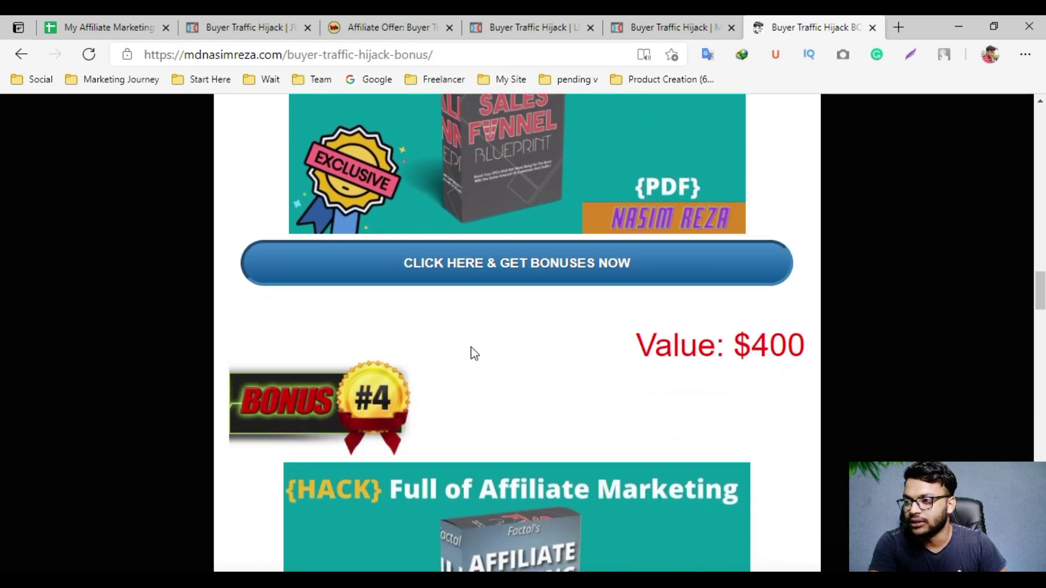
scroll(472, 354, "down", 1)
scroll(477, 351, "down", 2)
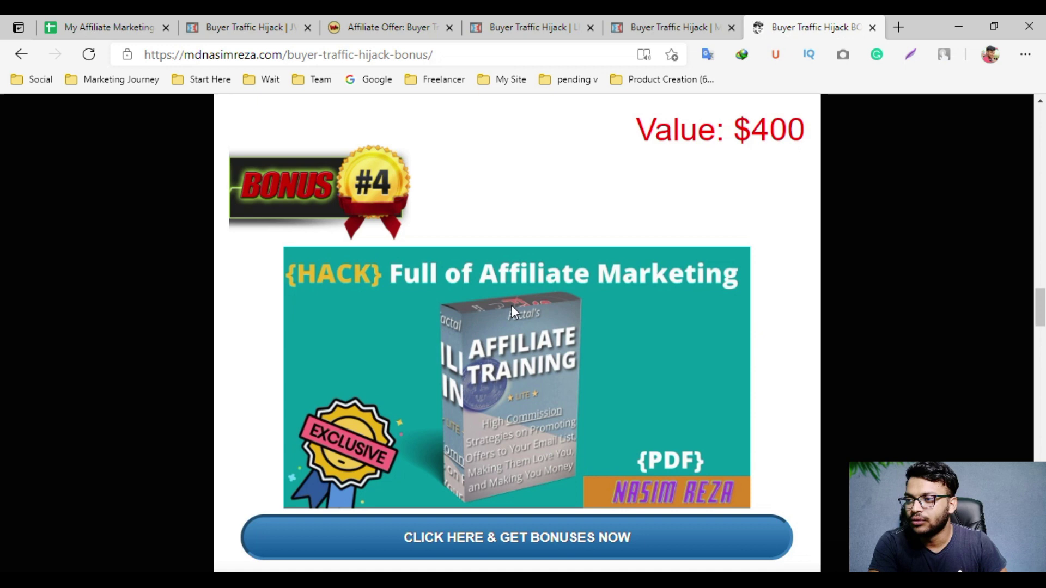
scroll(685, 365, "down", 2)
scroll(682, 373, "down", 3)
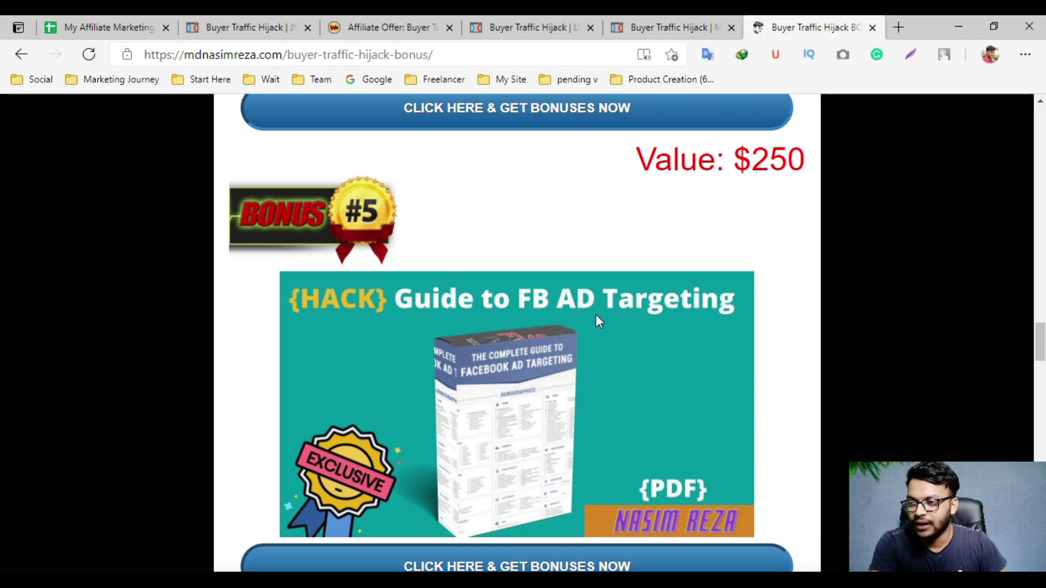
scroll(689, 326, "down", 4)
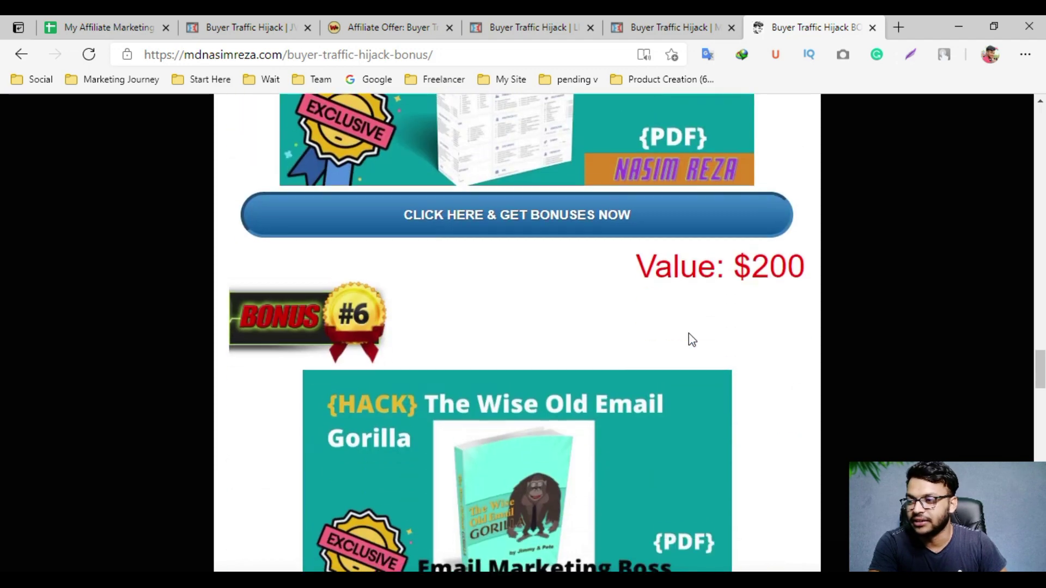
scroll(678, 324, "up", 1)
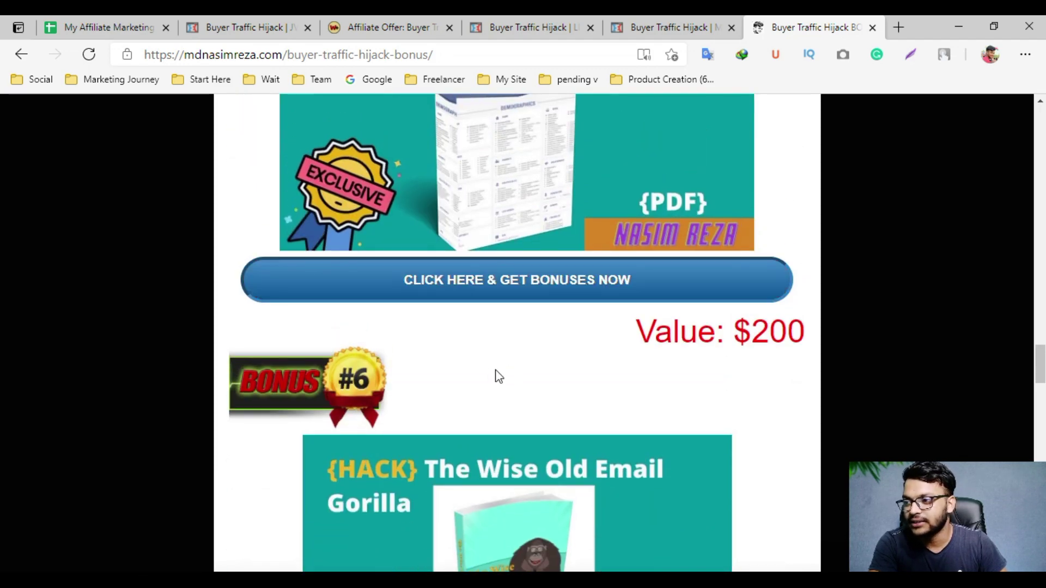
scroll(496, 373, "down", 1)
scroll(297, 357, "down", 2)
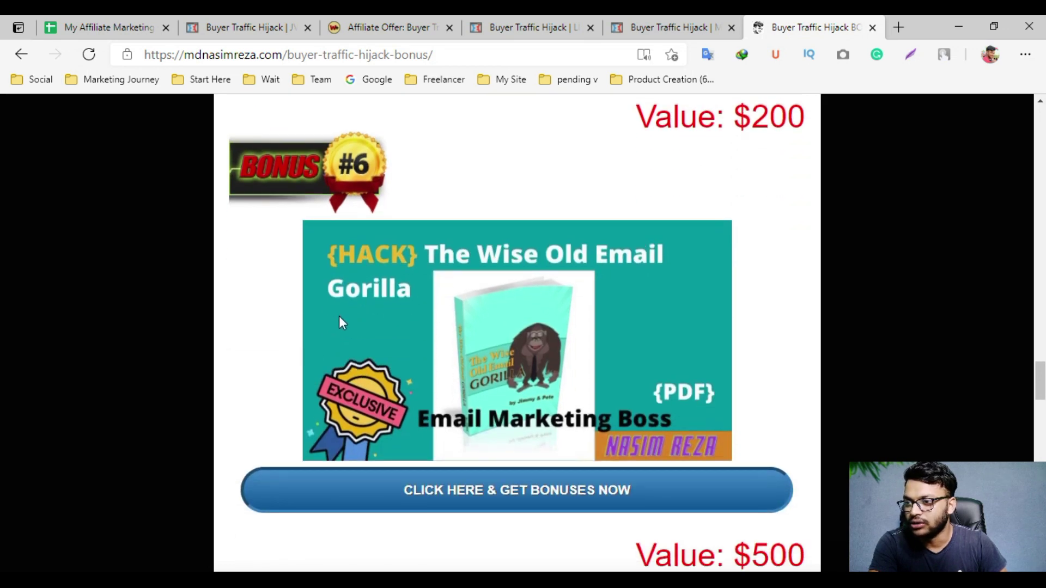
scroll(356, 305, "down", 3)
scroll(360, 309, "down", 3)
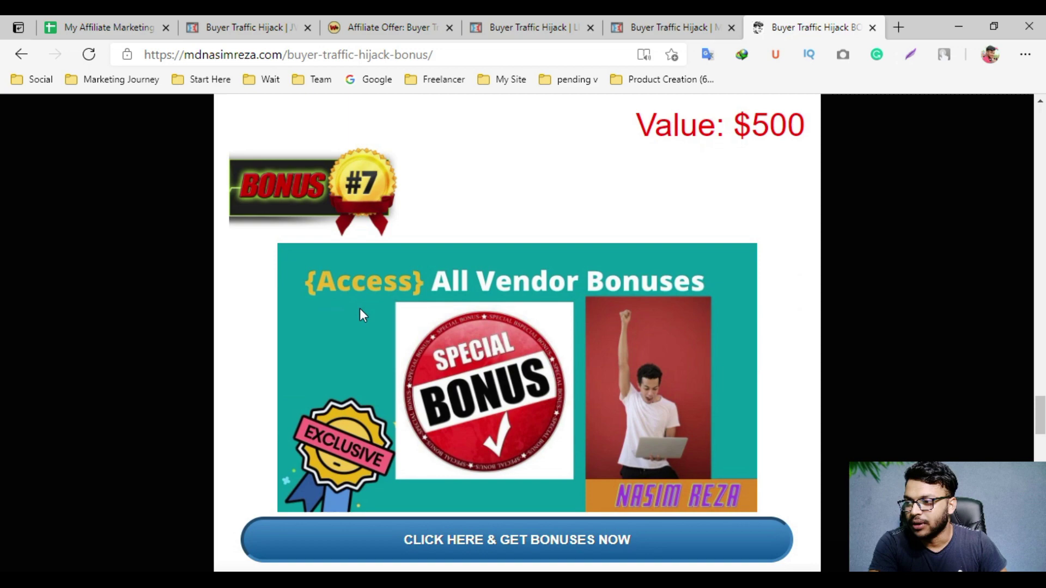
scroll(455, 309, "down", 3)
scroll(462, 299, "up", 1)
scroll(468, 304, "up", 1)
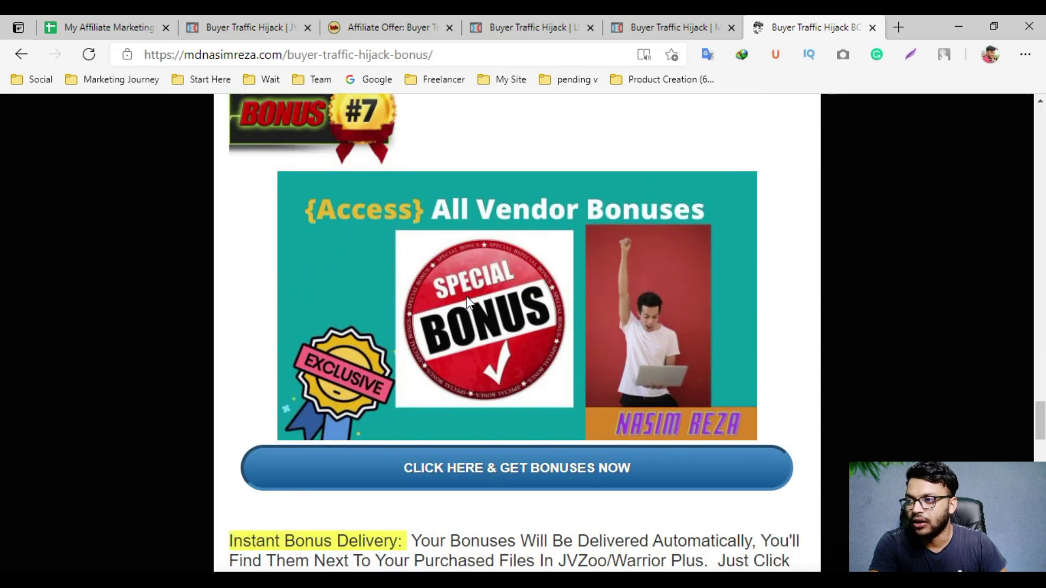
scroll(480, 307, "down", 4)
scroll(478, 311, "down", 4)
scroll(477, 310, "down", 4)
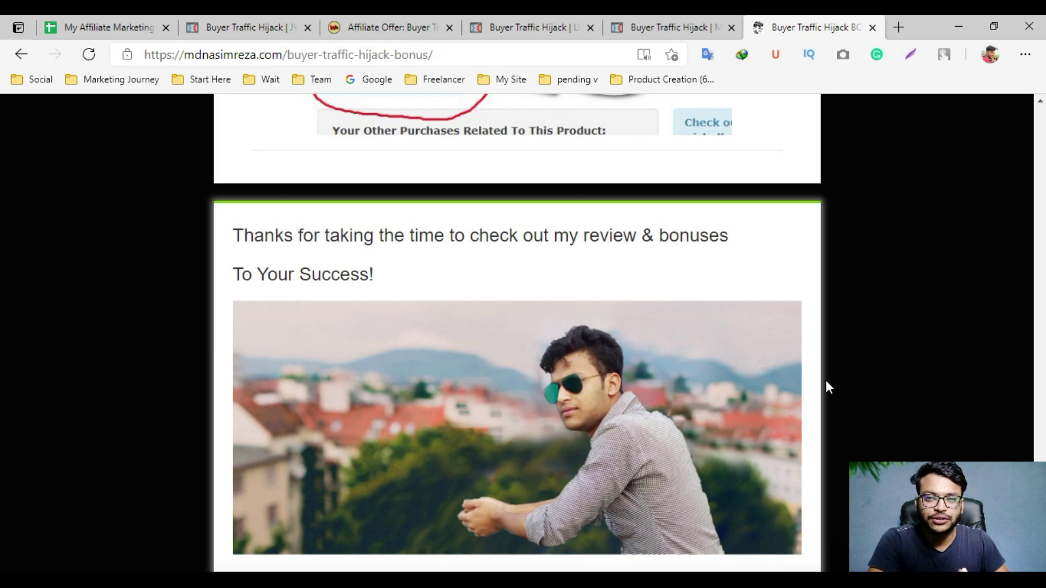